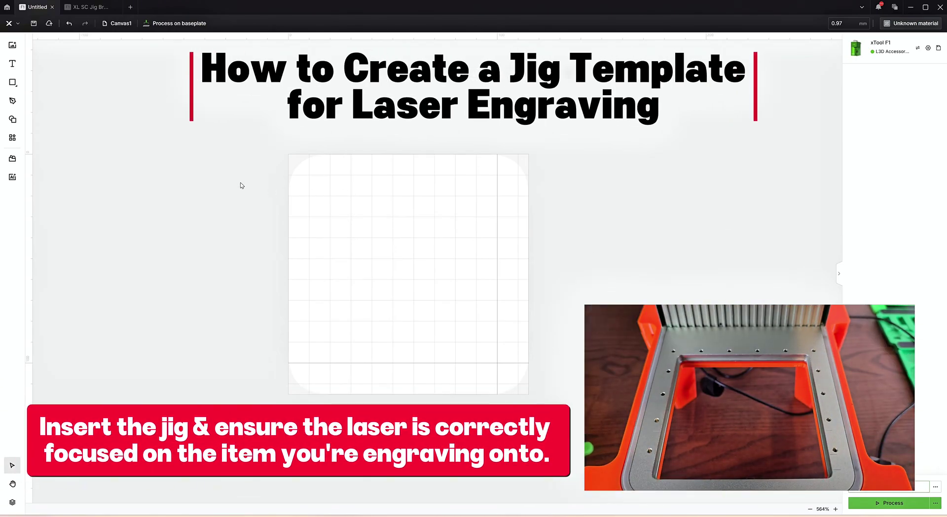
- Pick the Rectangle tool from the basic shapes flyout
left_click(14, 84)
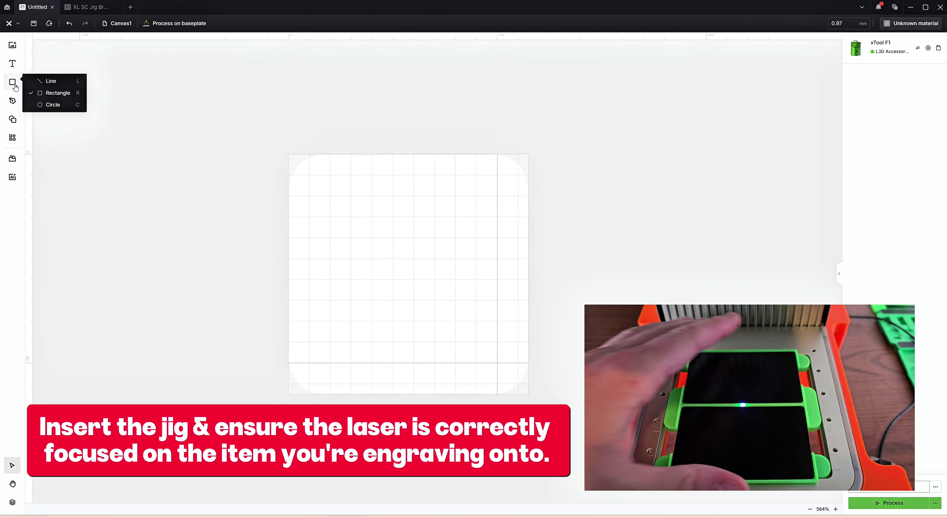
left_click(54, 93)
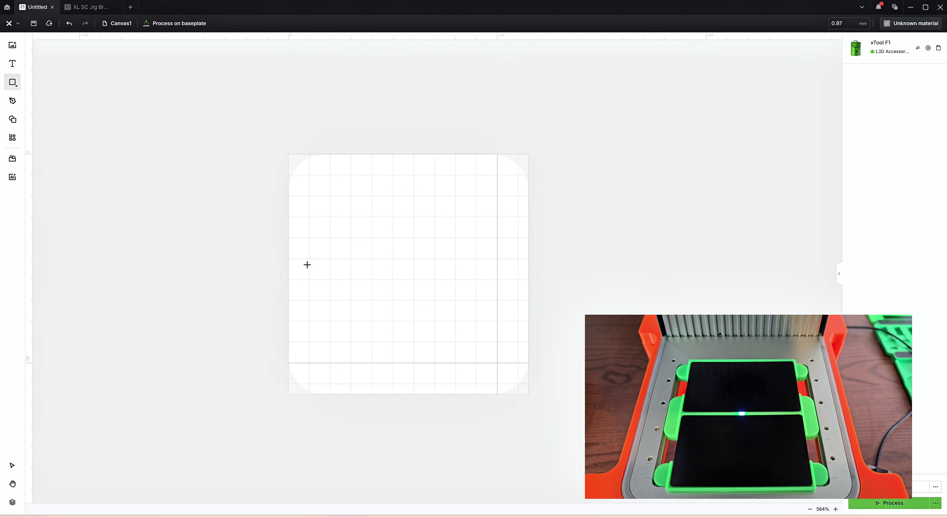
- Draw a 97.23 × 53.64 mm rectangle across the lower canvas at X 8.89, Y 55.5
left_click(12, 81)
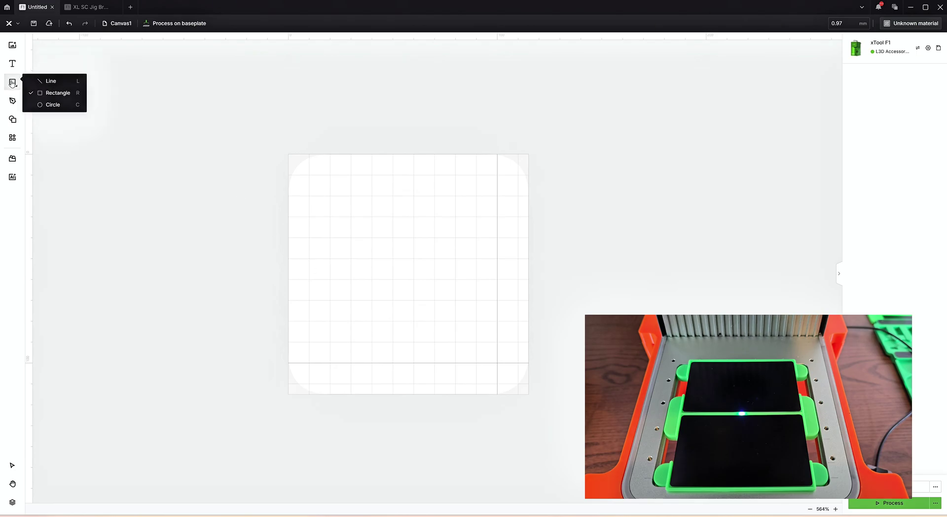
left_click(45, 95)
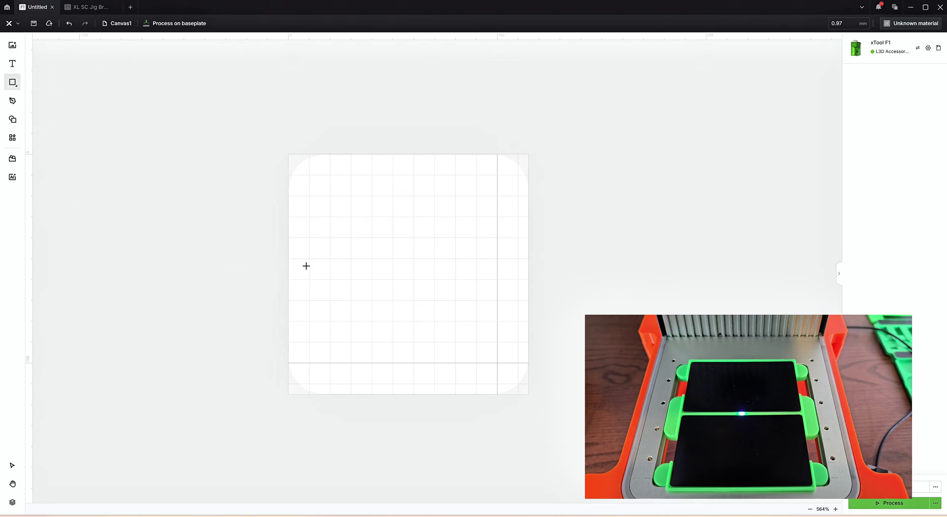
left_click_drag(306, 266, 509, 377)
left_click_drag(410, 310, 410, 313)
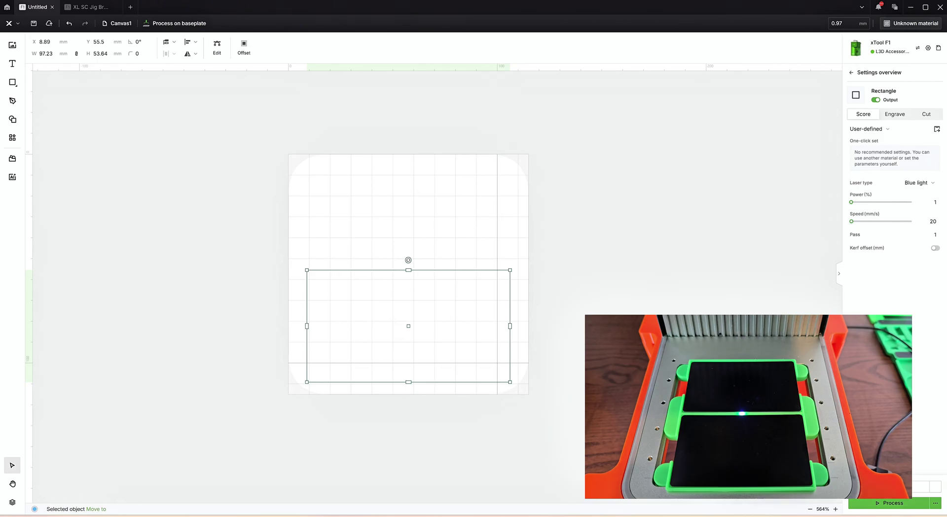
- Shrink the rectangle to 86.09 × 47.49 mm and move it to X 14.55, Y 61.86
key("Escape")
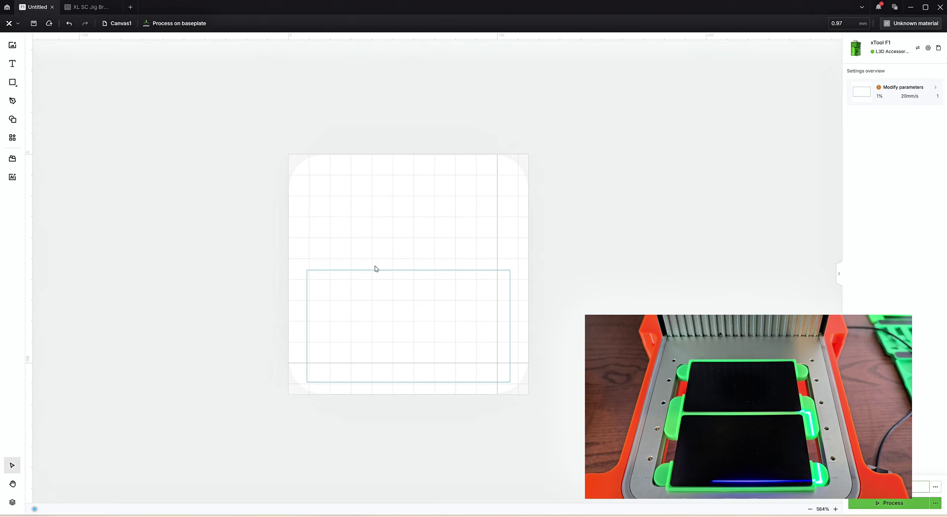
left_click(384, 276)
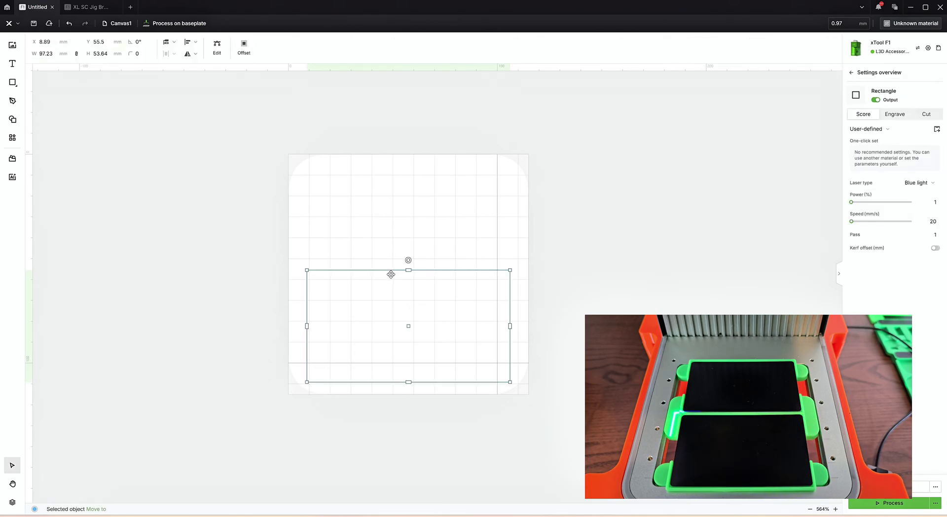
key("Down")
key("Down")
key("Down")
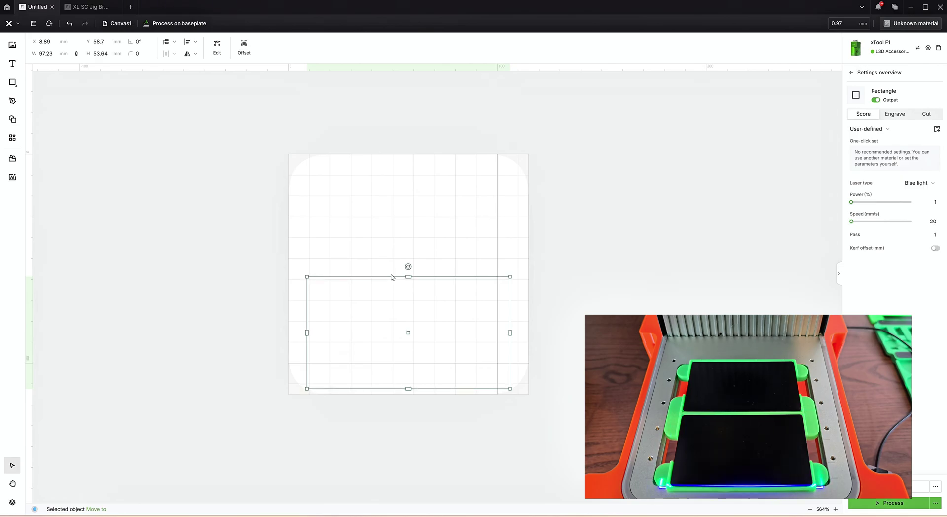
left_click_drag(391, 276, 391, 277)
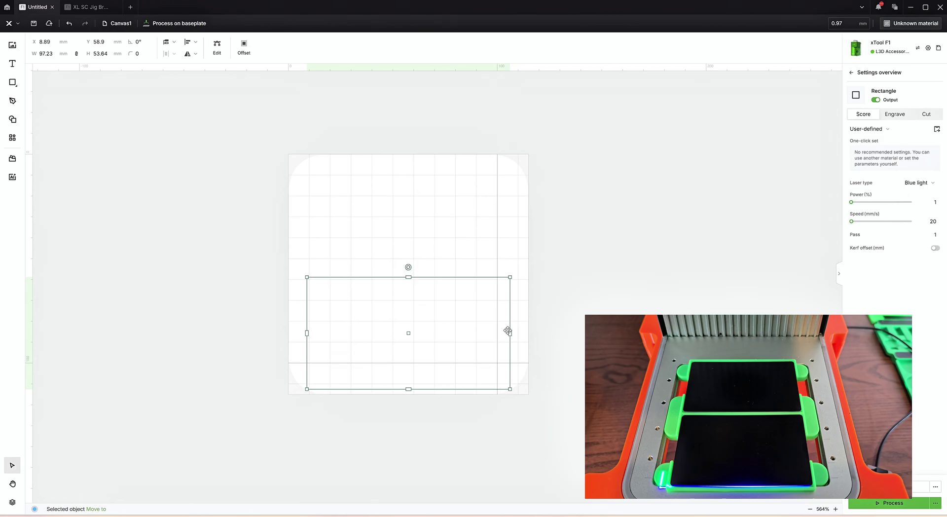
left_click_drag(508, 330, 498, 332)
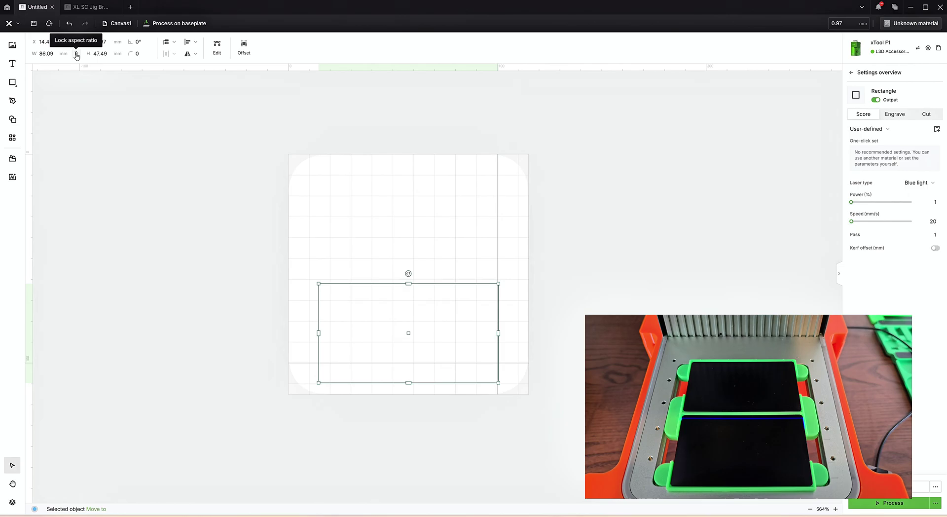
left_click_drag(399, 294, 397, 294)
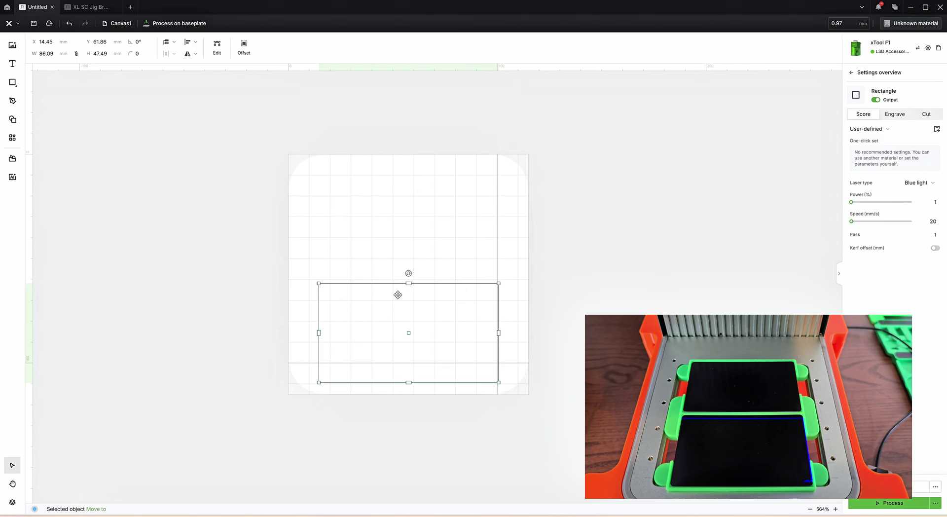
left_click_drag(397, 295, 398, 294)
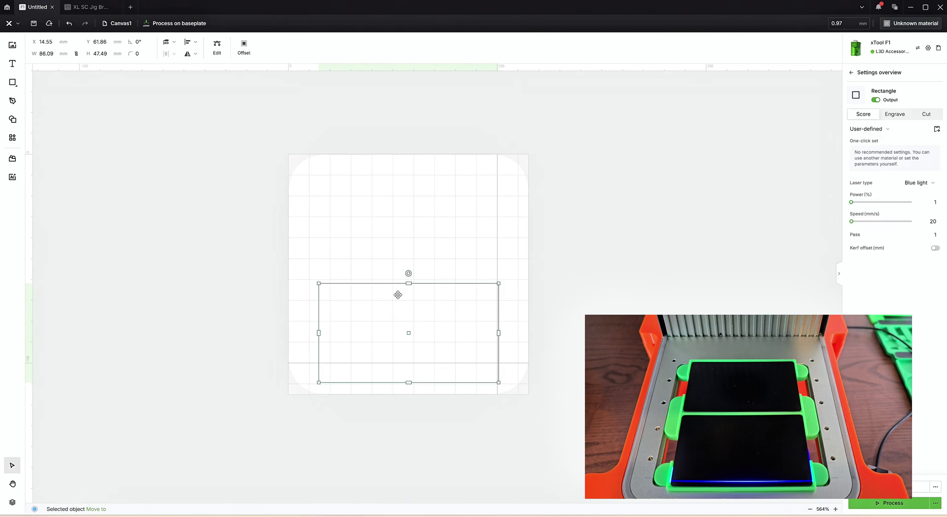
- Nudge the rectangle left and down to X 14.35, then raise its top edge to 50.52 mm height
key("Right")
key("Right")
key("Right")
key("Right")
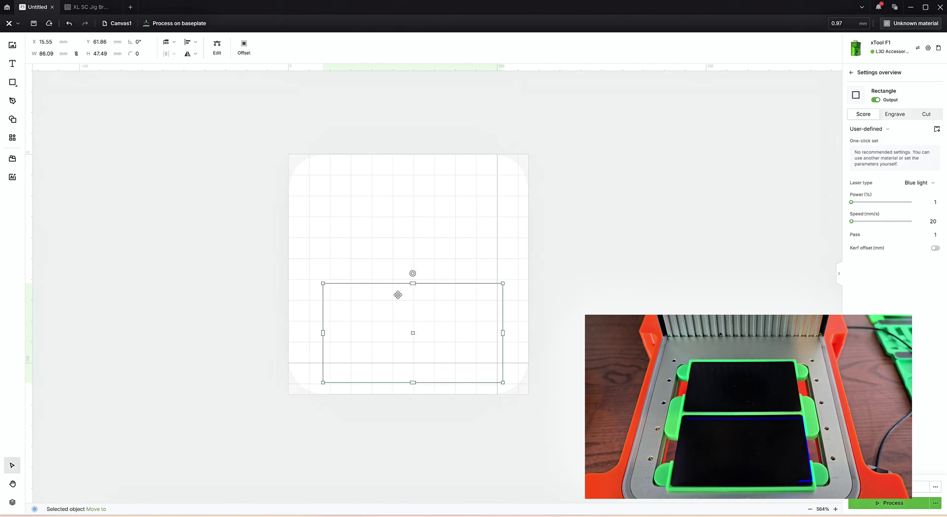
key("Left")
key("Left")
key("Left")
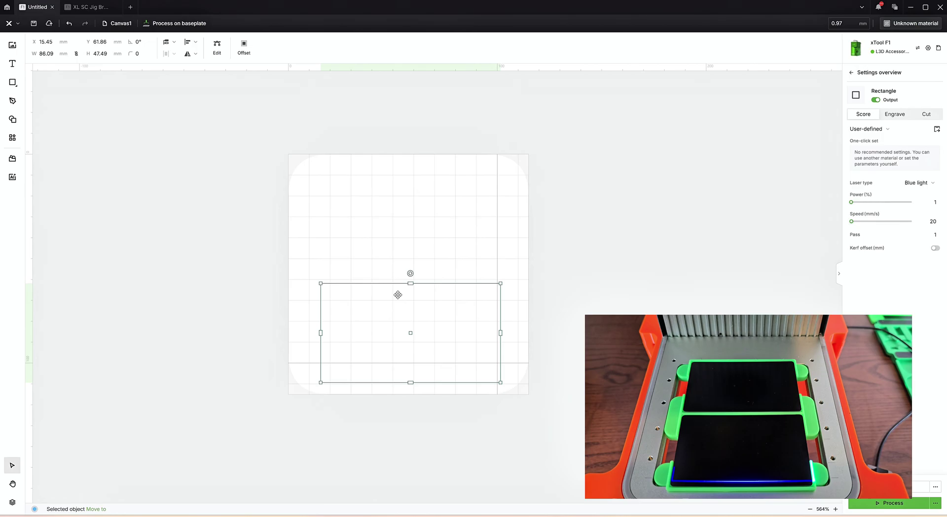
key("Down")
key("Left")
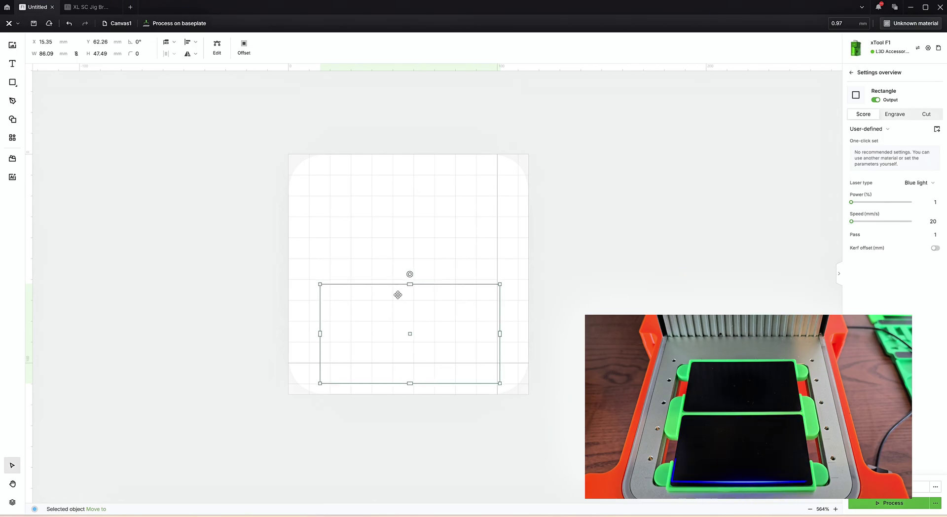
key("Down")
key("Down")
key("Down")
key("Down")
key("Down")
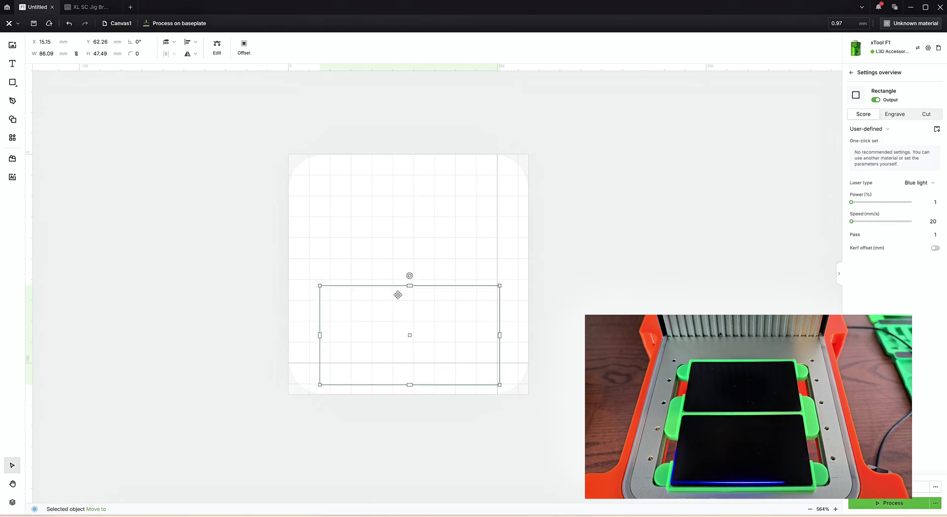
key("Down")
key("Down")
key("Down")
key("Down")
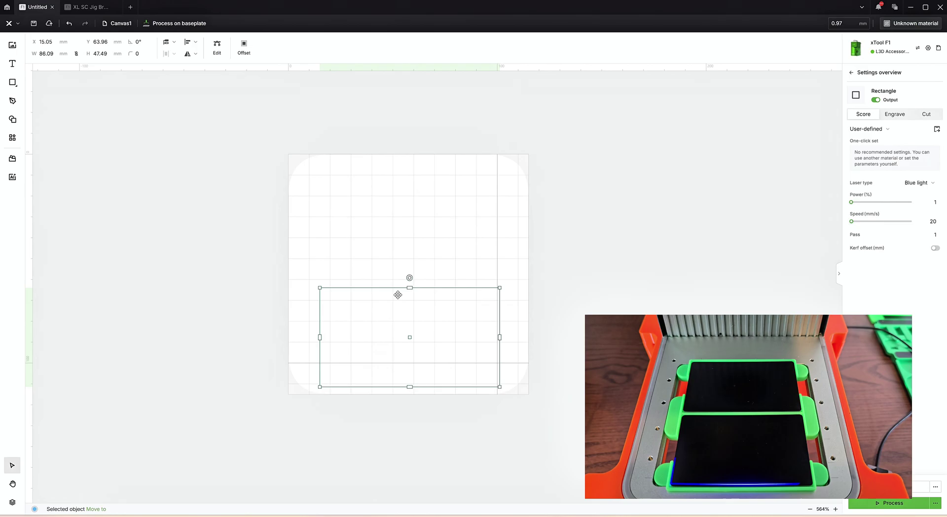
key("Down")
key("Left")
key("Left")
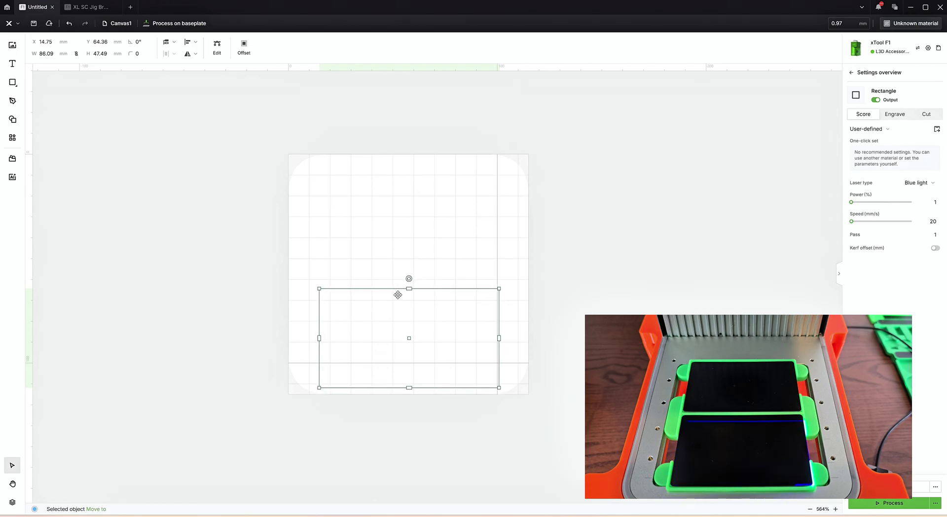
key("Down")
key("Down")
key("Left")
key("Left")
key("Left")
key("Left")
key("Down")
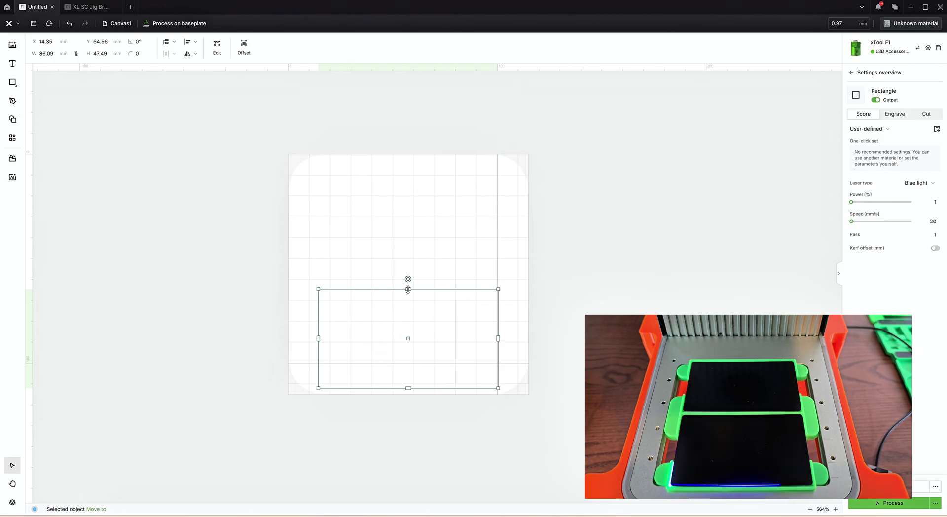
left_click_drag(409, 288, 408, 282)
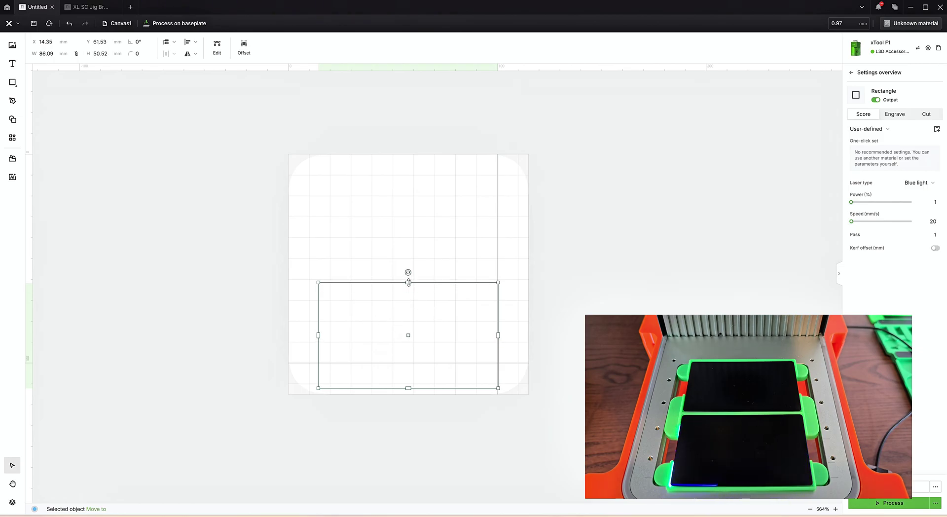
- Set the rectangle's width to 85 mm and height to 52 mm
left_click_drag(318, 335, 323, 335)
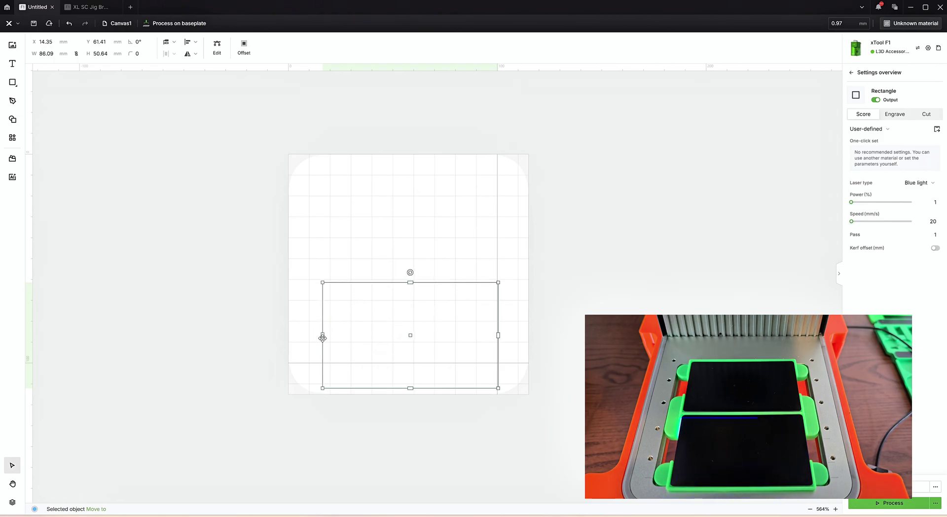
left_click(48, 54)
key("Return")
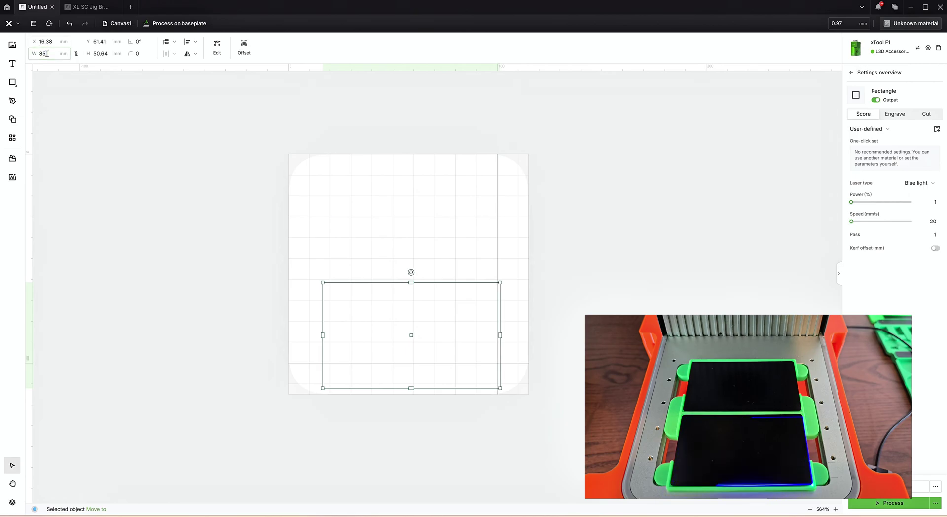
left_click(99, 54)
type("52")
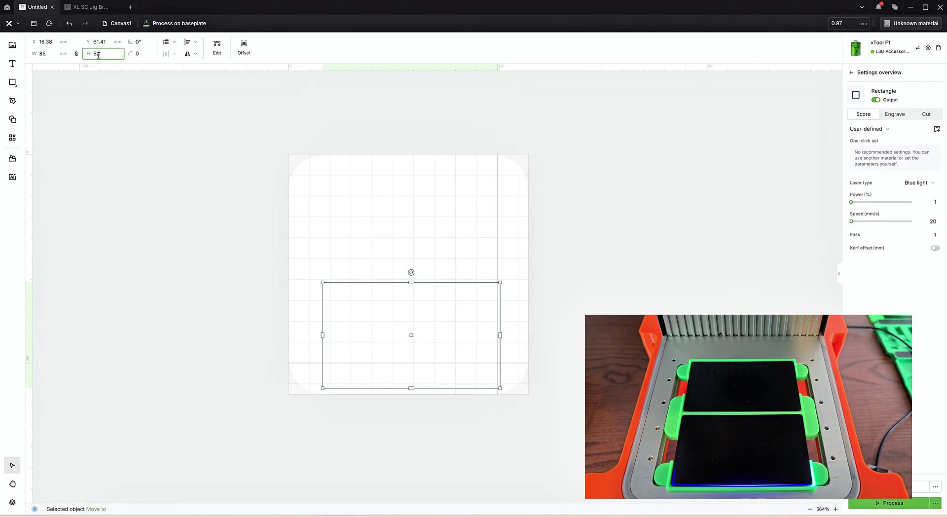
key("Return")
- Reposition the rectangle and stretch it to 53.28 mm tall at X 15, Y 59.28
left_click_drag(376, 299, 374, 295)
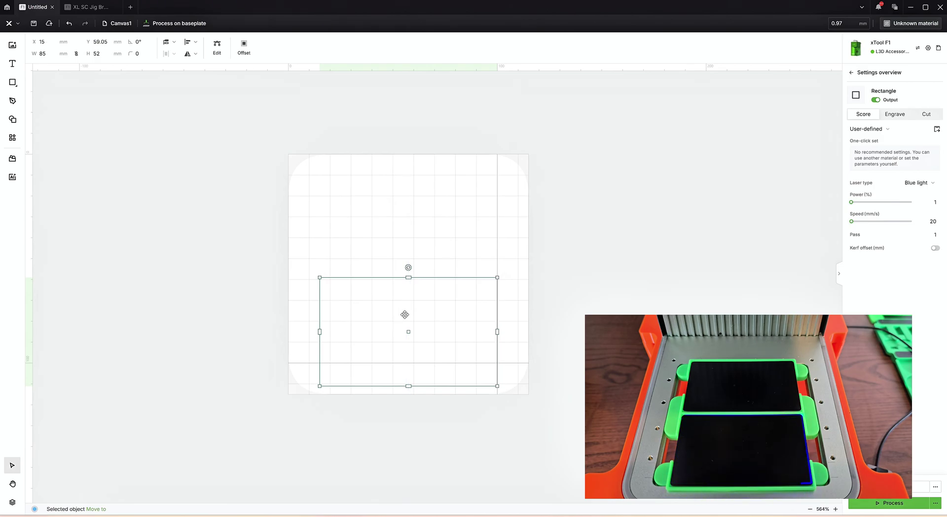
key("Down")
key("Down")
key("Down")
key("Down")
key("Down")
key("Down")
key("Down")
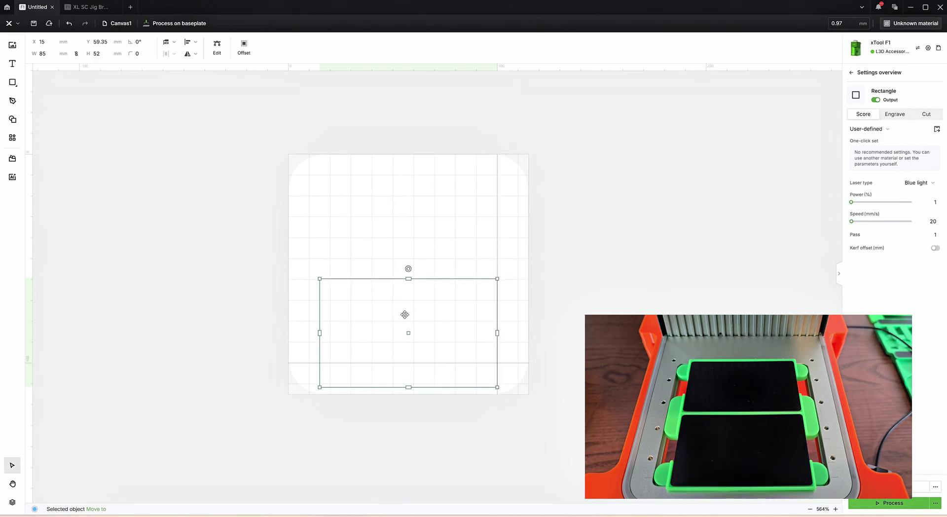
key("Down")
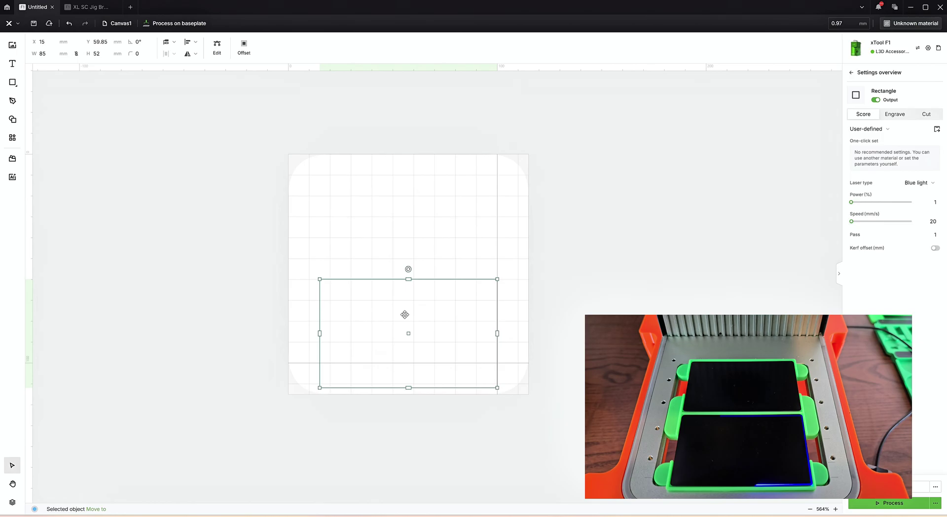
key("Up")
key("Down")
key("Down")
key("Down")
key("Down")
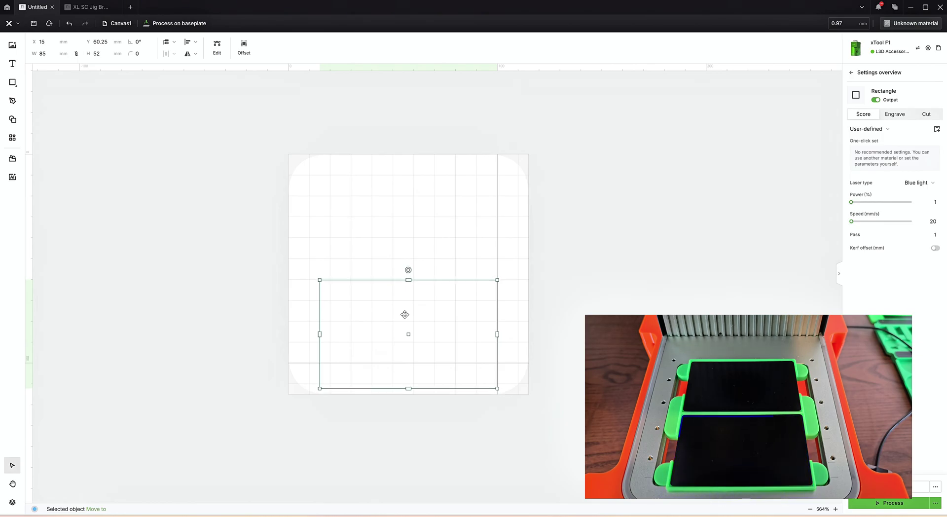
key("Down")
key("Down")
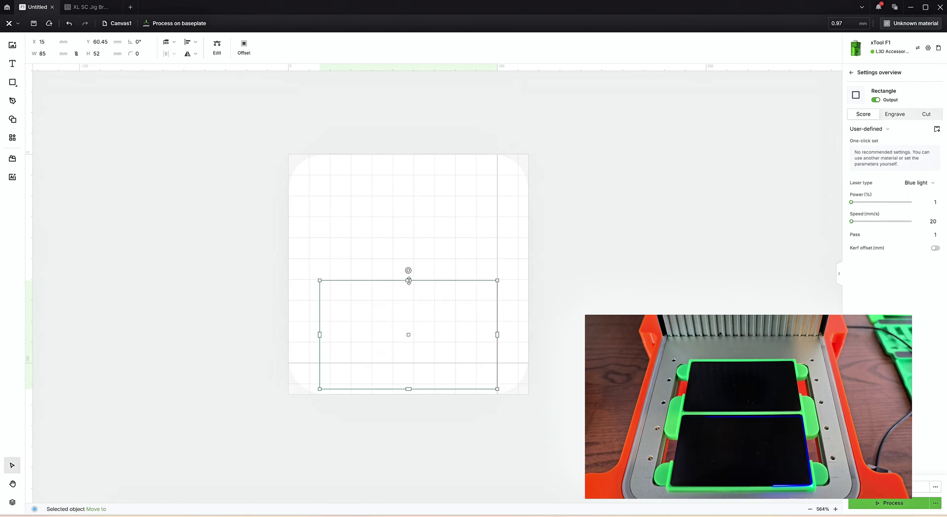
left_click_drag(409, 280, 407, 277)
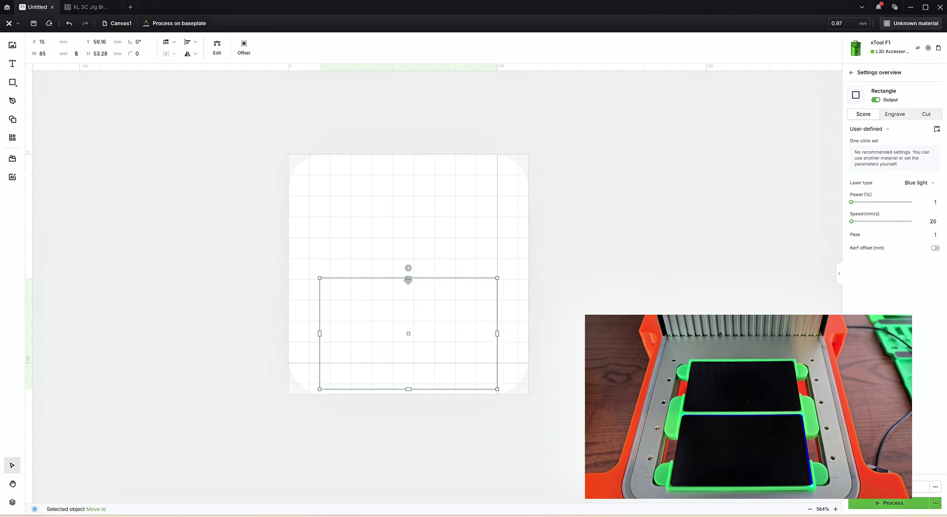
key("Down")
- Move the slot rectangle to the green colour layer
left_click(363, 271)
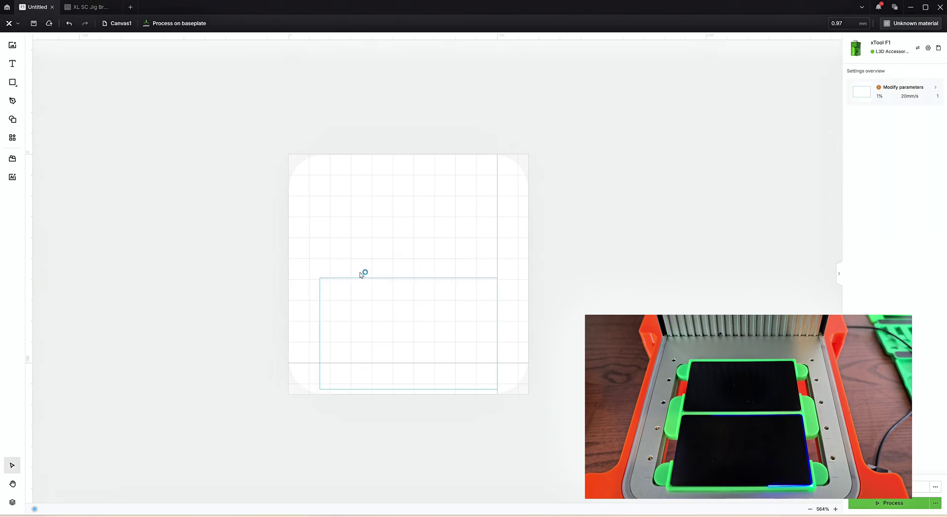
left_click(384, 279)
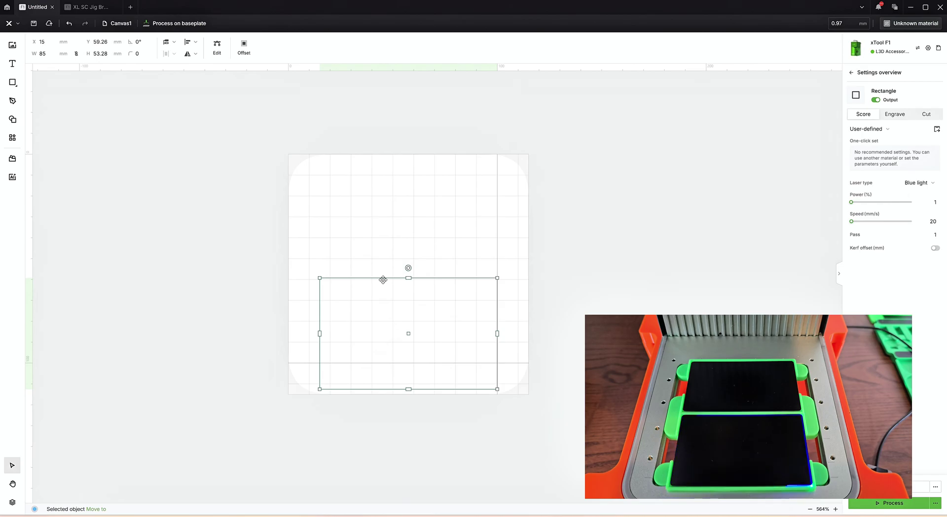
right_click(383, 279)
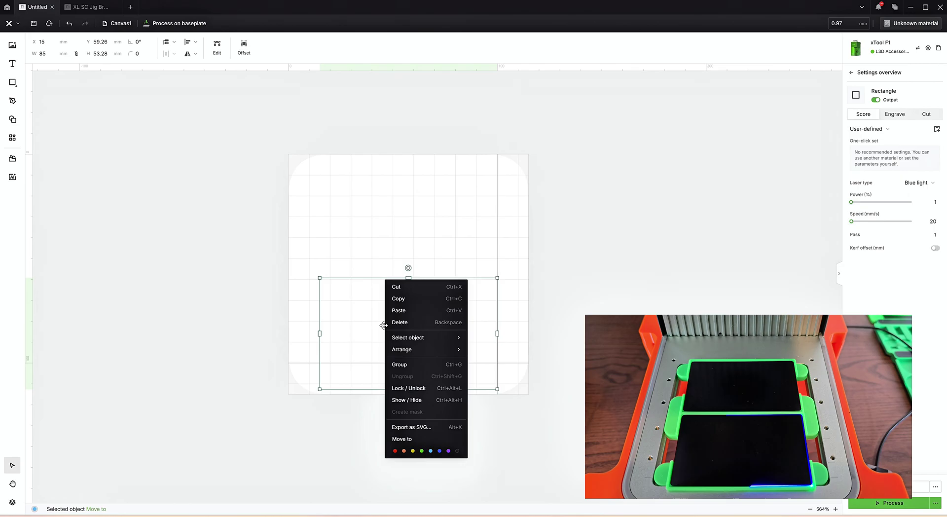
left_click(422, 450)
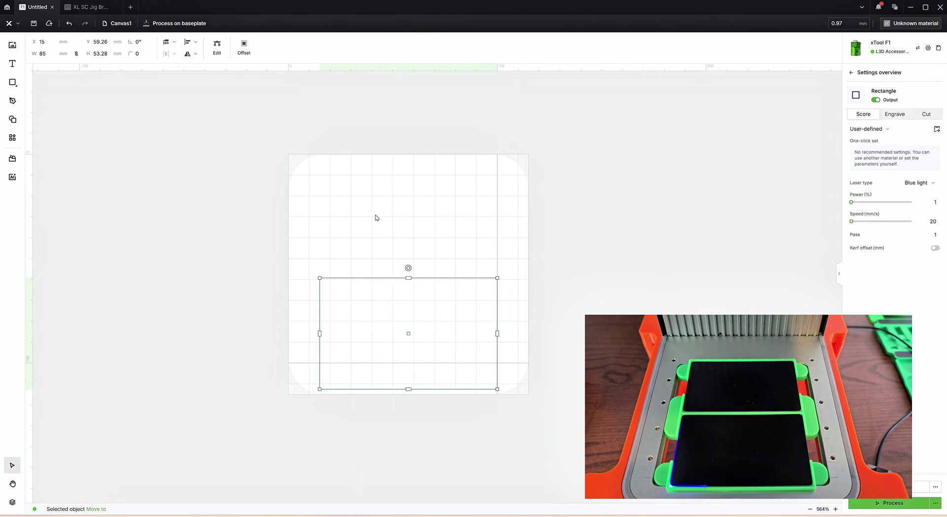
left_click(377, 217)
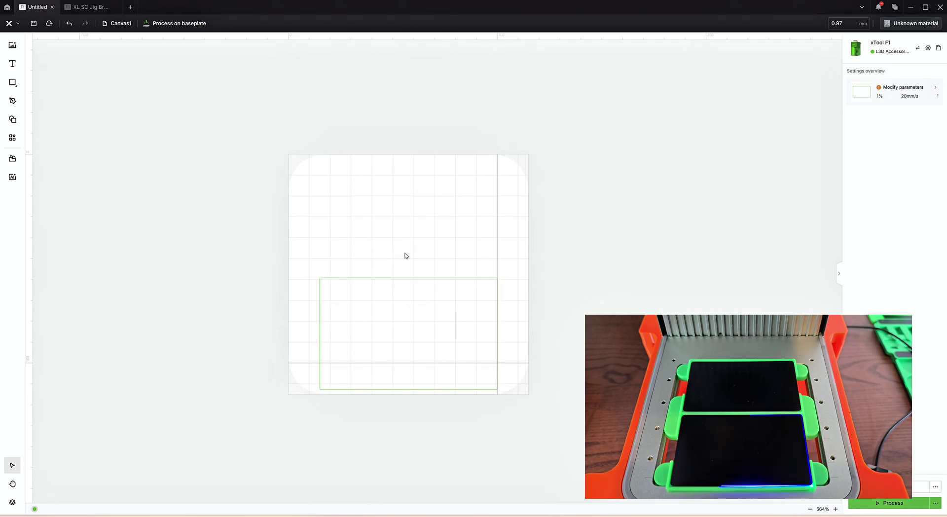
- Turn off laser output for the green rectangle so it serves only as a guide
left_click_drag(472, 243, 355, 315)
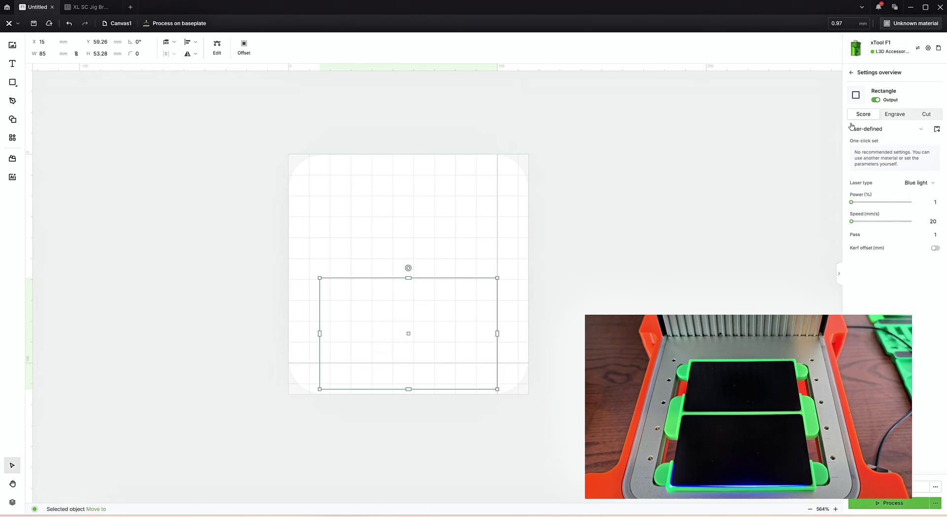
left_click(875, 100)
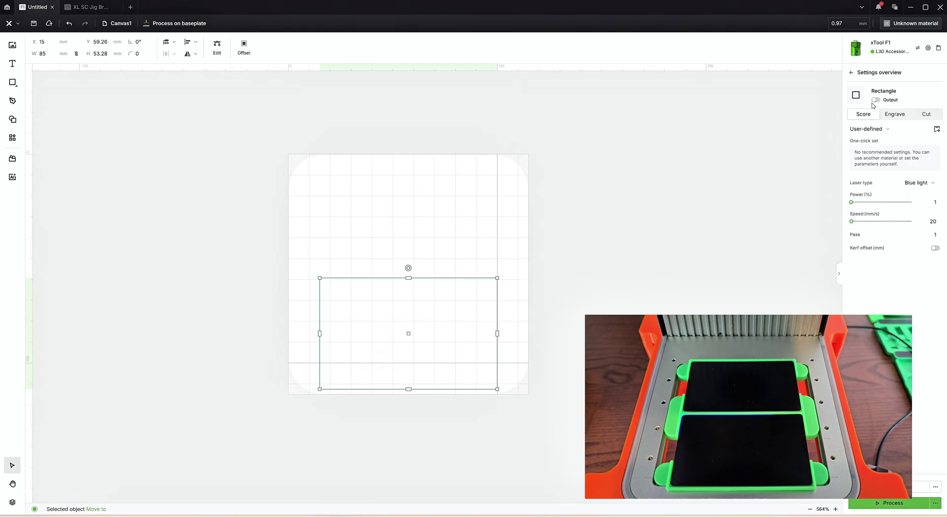
left_click(373, 253)
left_click(371, 278)
- Drag a copy of the rectangle upward until it snaps near the upper card slot
left_click_drag(372, 280, 401, 234)
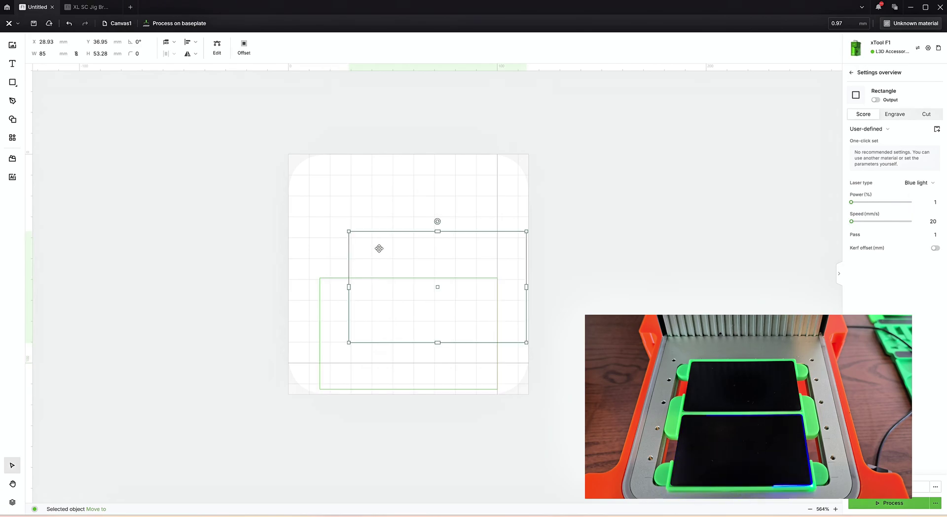
left_click_drag(379, 248, 359, 165)
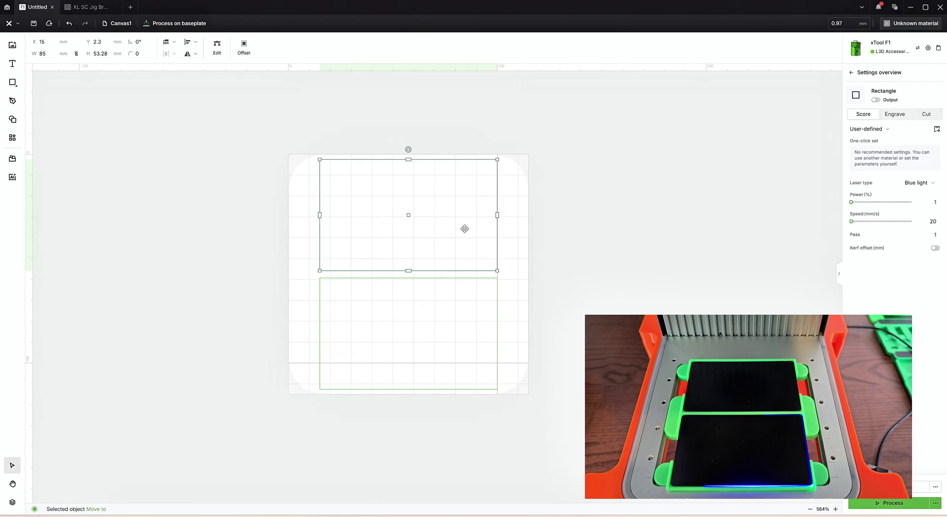
left_click(516, 252)
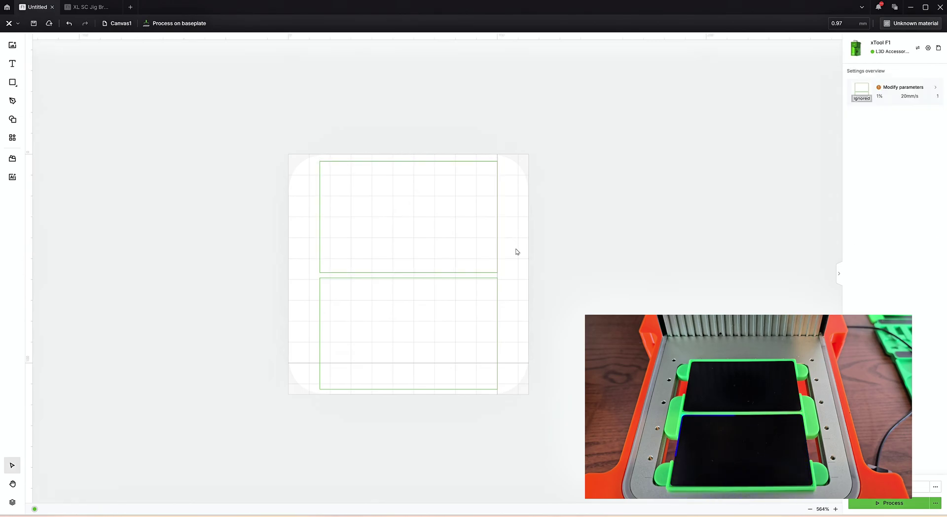
left_click(321, 222)
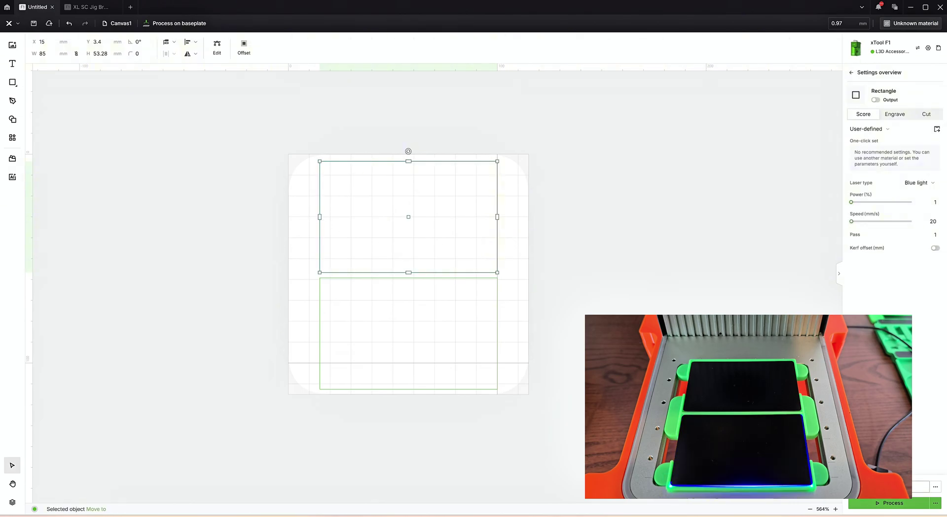
left_click(493, 232)
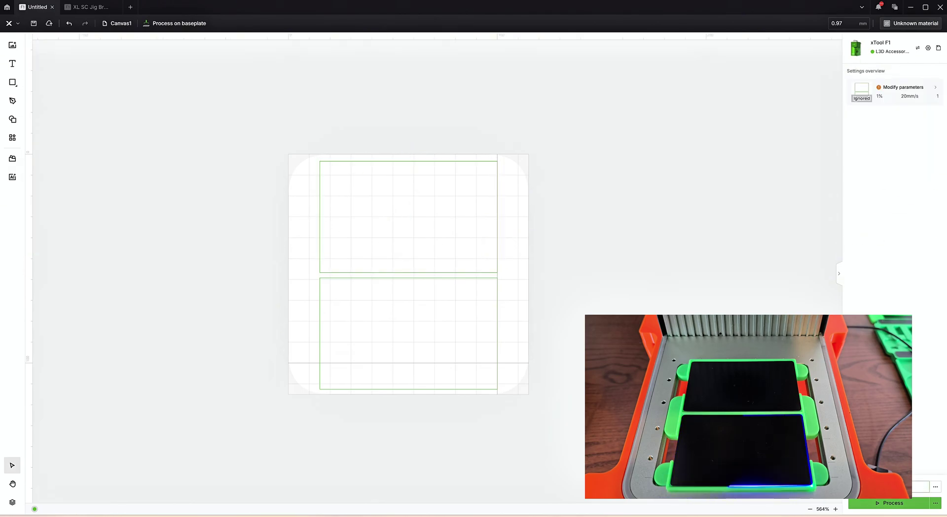
left_click(495, 232)
- Nudge the top rectangle up to Y 2.4 to align it with the upper slot
left_click(602, 285)
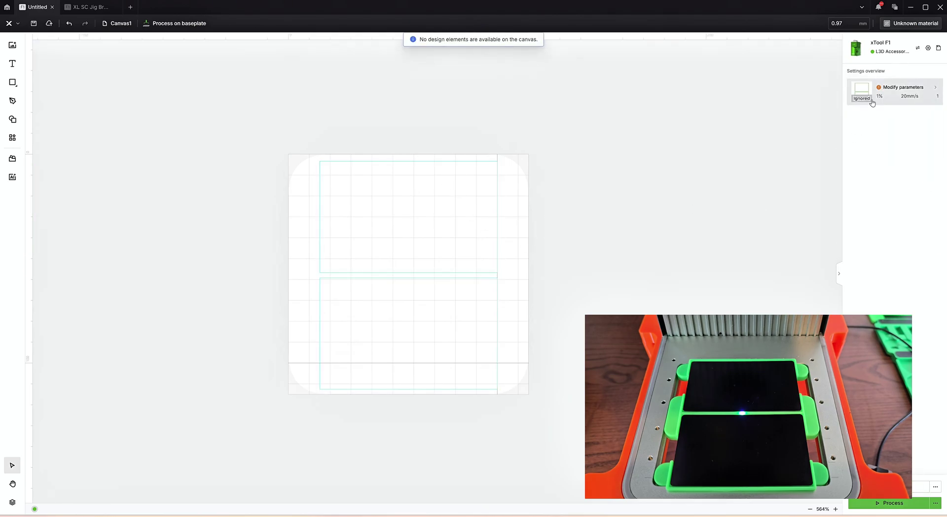
left_click(497, 193)
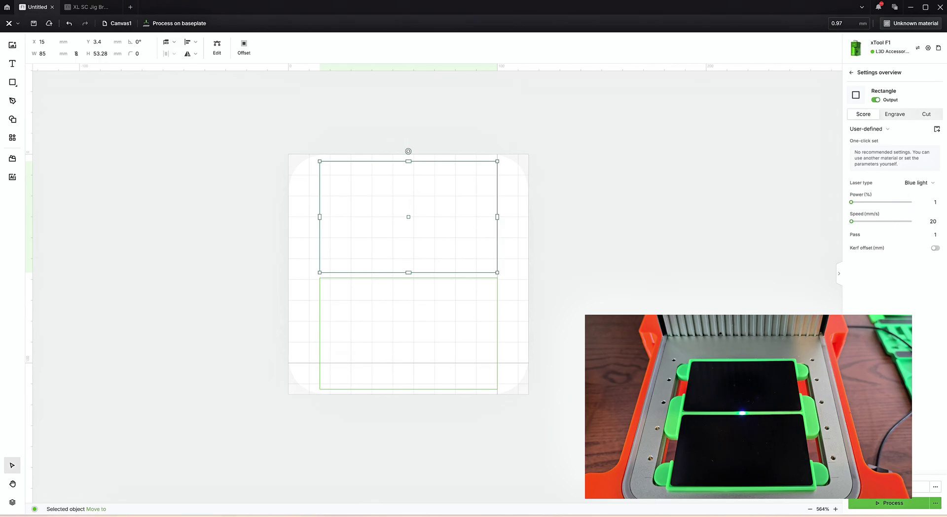
left_click(505, 264)
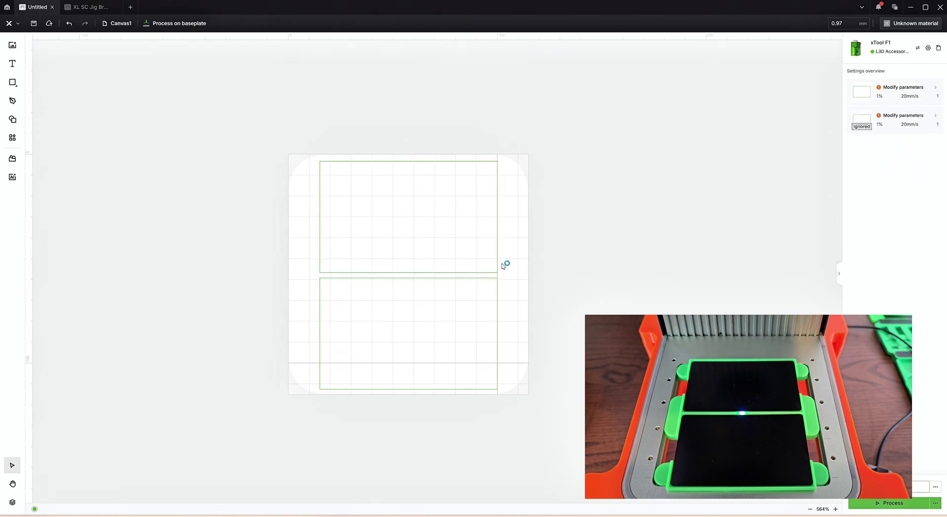
left_click(469, 238)
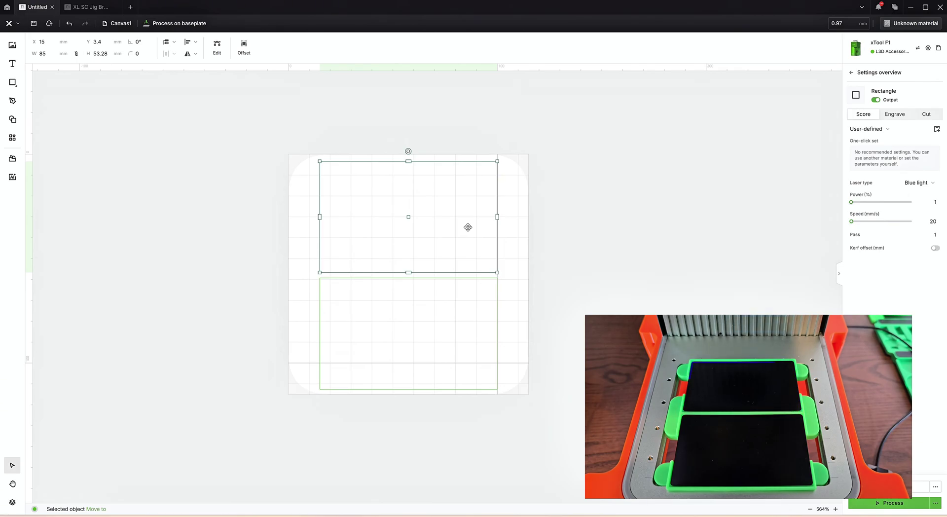
key("Up")
key("Up")
key("Up")
key("Up")
key("Up")
key("Up")
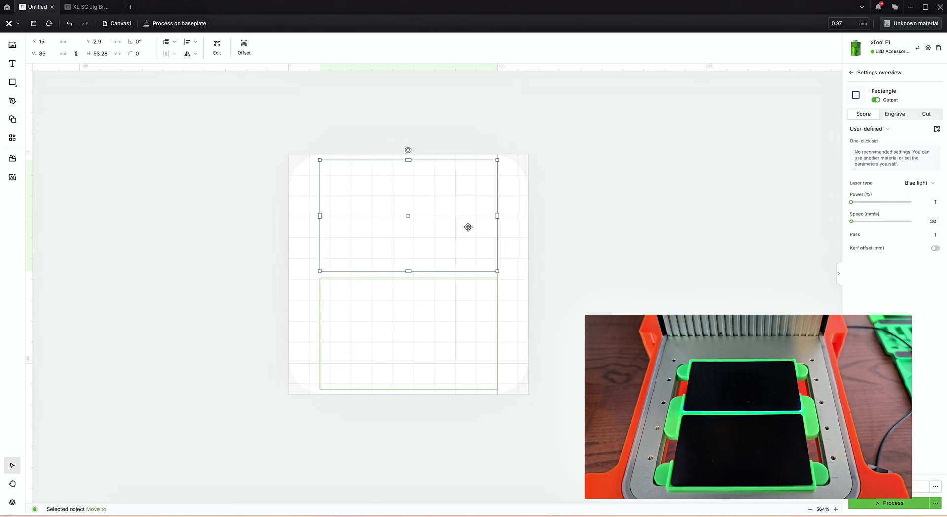
key("Up")
key("Up")
key("Up")
key("Up")
key("Up")
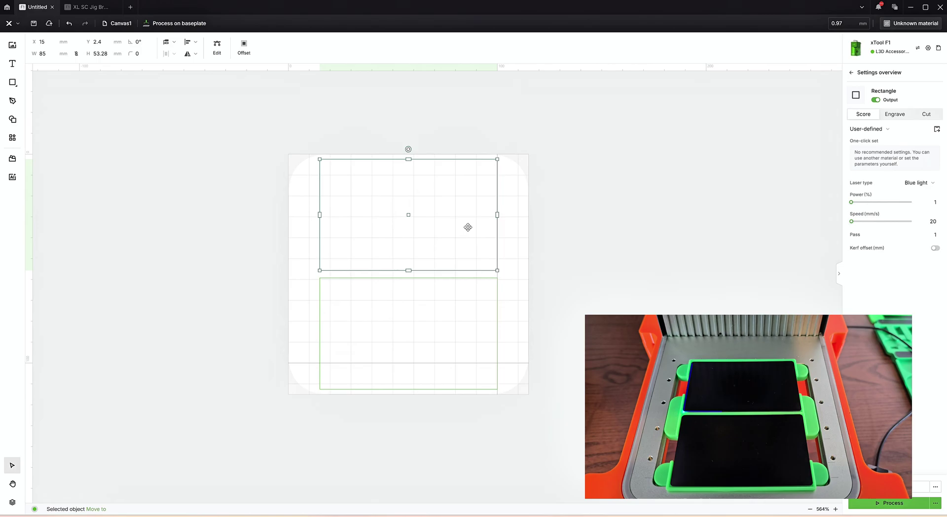
left_click(528, 224)
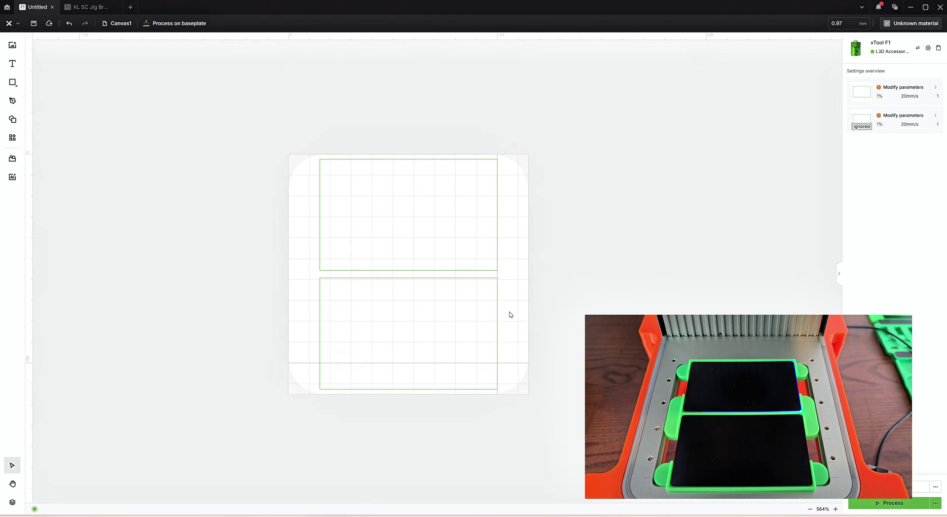
- Group both 85 × 53.28 mm slot rectangles and lock the group
left_click_drag(556, 323, 293, 221)
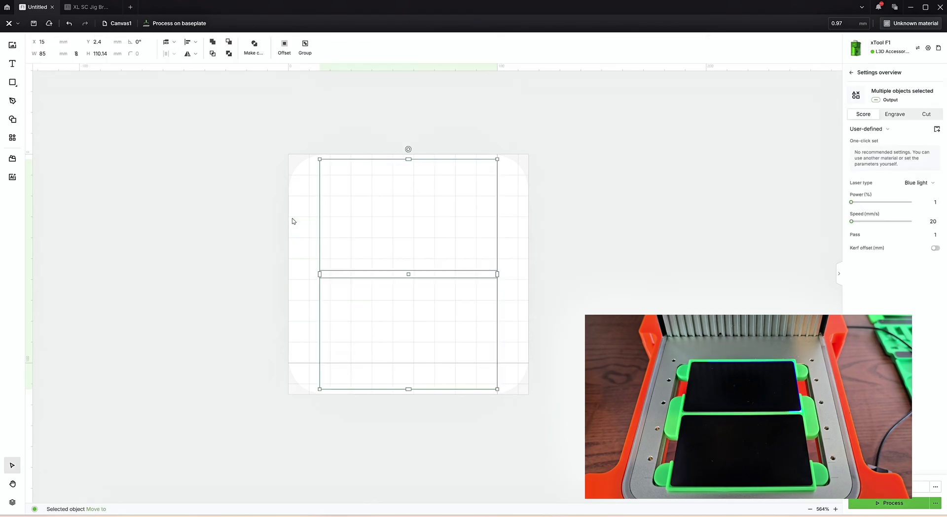
right_click(345, 271)
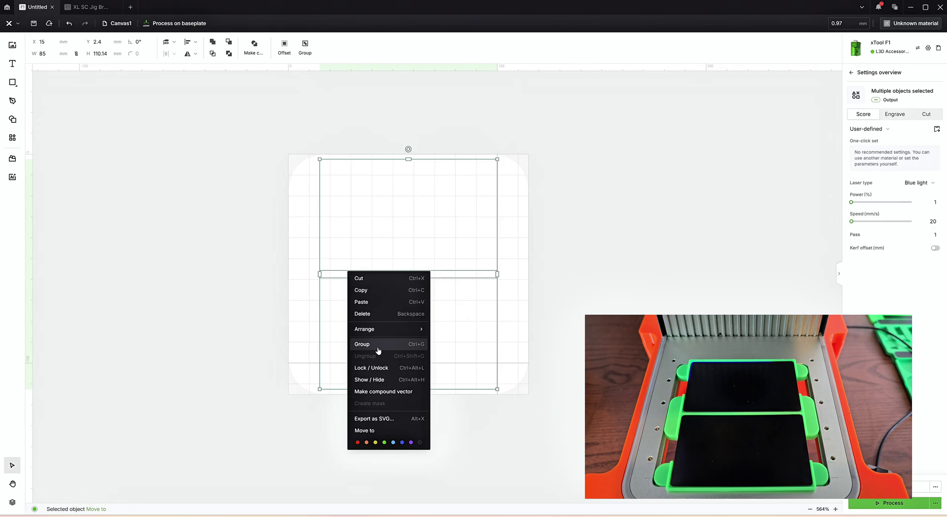
left_click(373, 345)
right_click(359, 271)
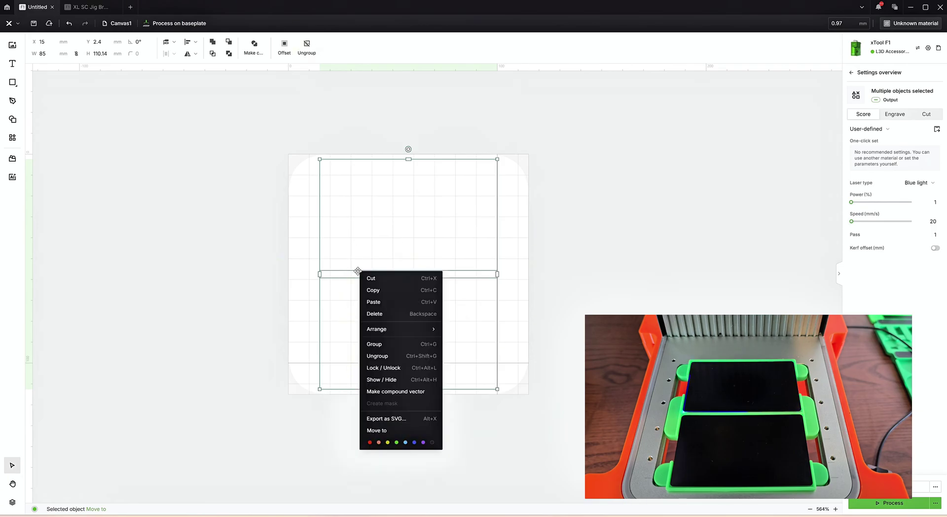
left_click(386, 368)
left_click(508, 281)
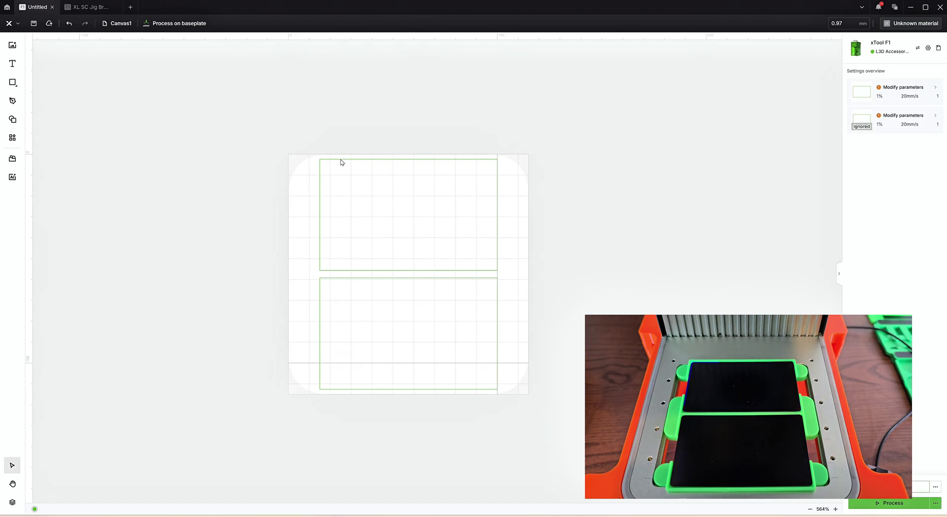
- Delete the stray rectangle and paste the L3D Accessories logo into the upper slot
left_click(379, 277)
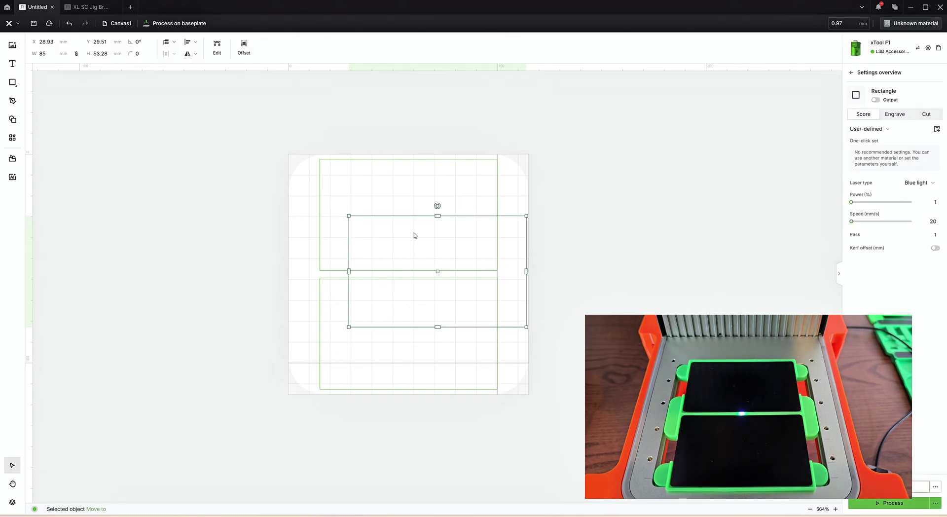
key("Delete")
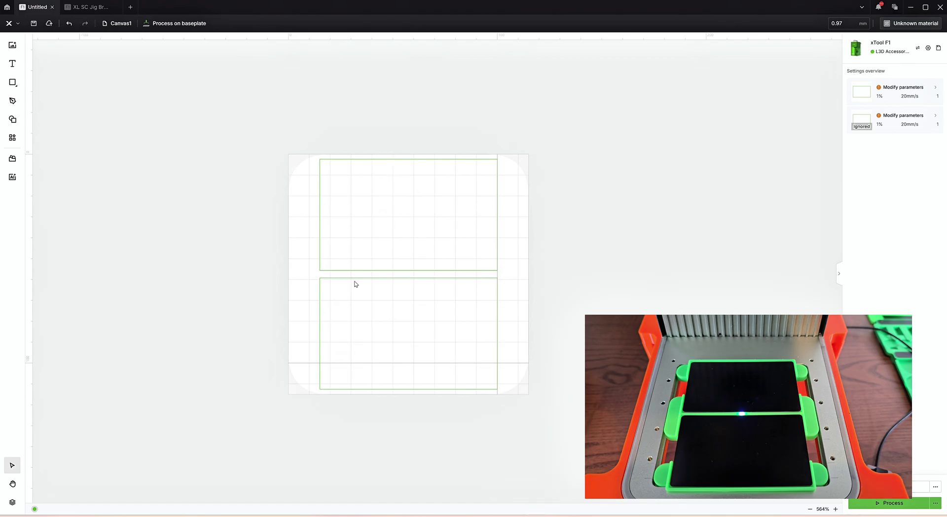
key("ctrl+v")
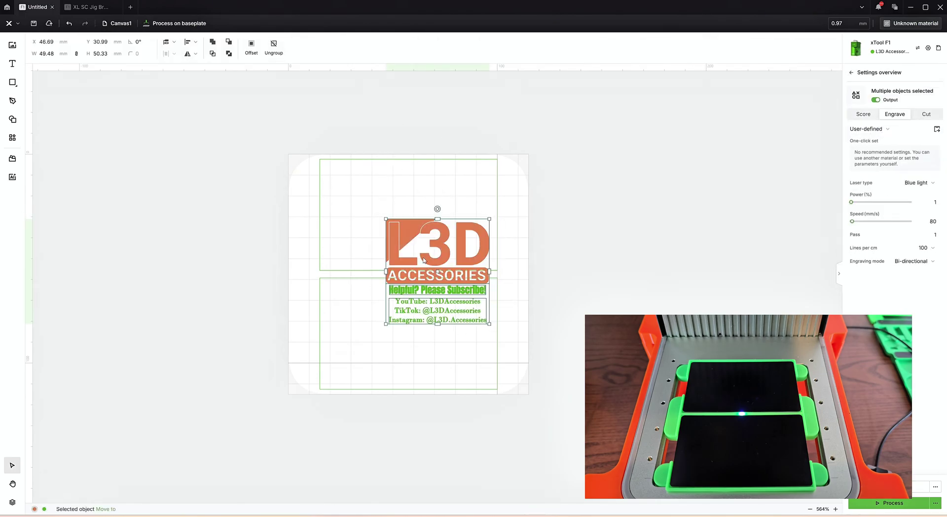
left_click_drag(403, 247, 385, 194)
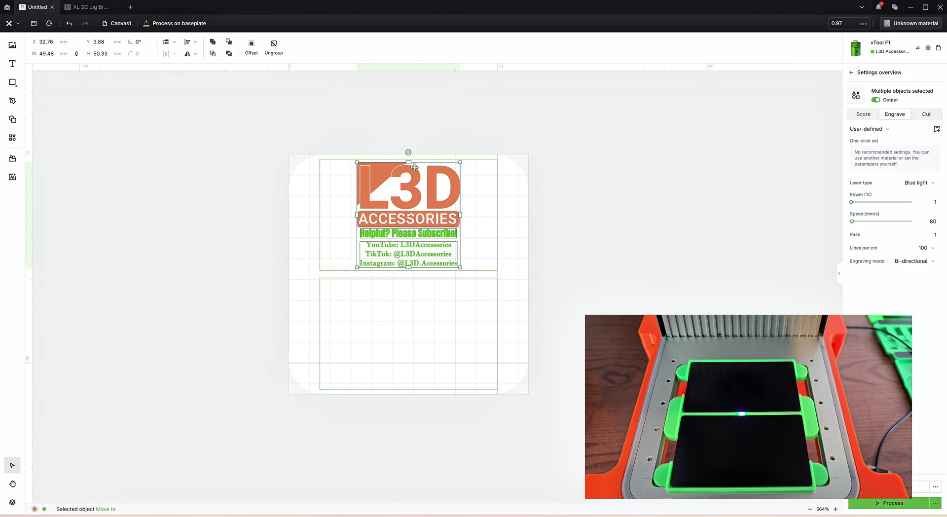
- Duplicate the logo into the lower card slot
left_click_drag(386, 196, 387, 196)
left_click_drag(393, 235, 393, 308)
left_click(517, 280)
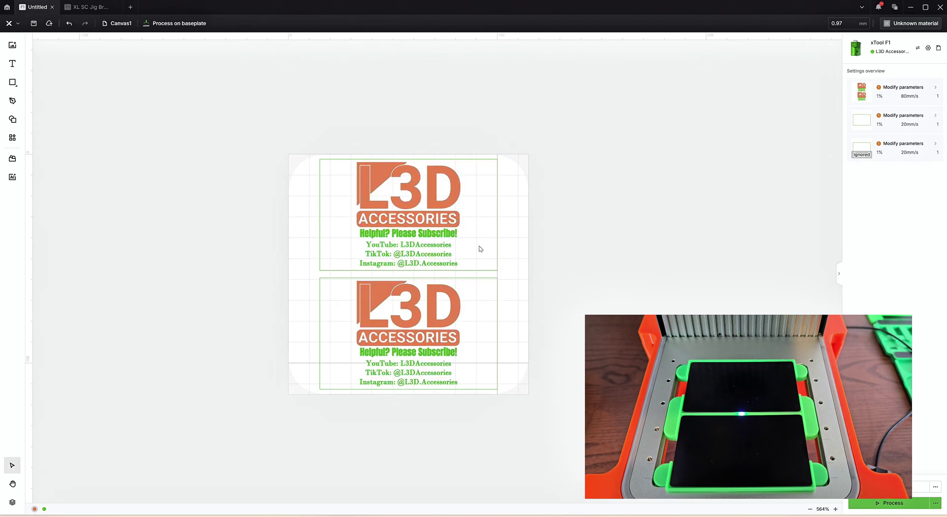
- Select the top and bottom L3D Accessories logo groups together
left_click(433, 218)
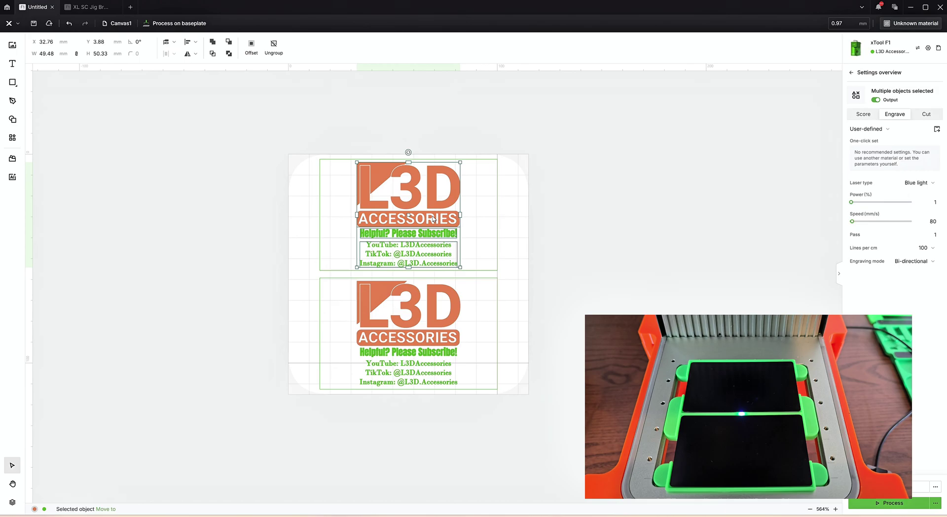
left_click(461, 348)
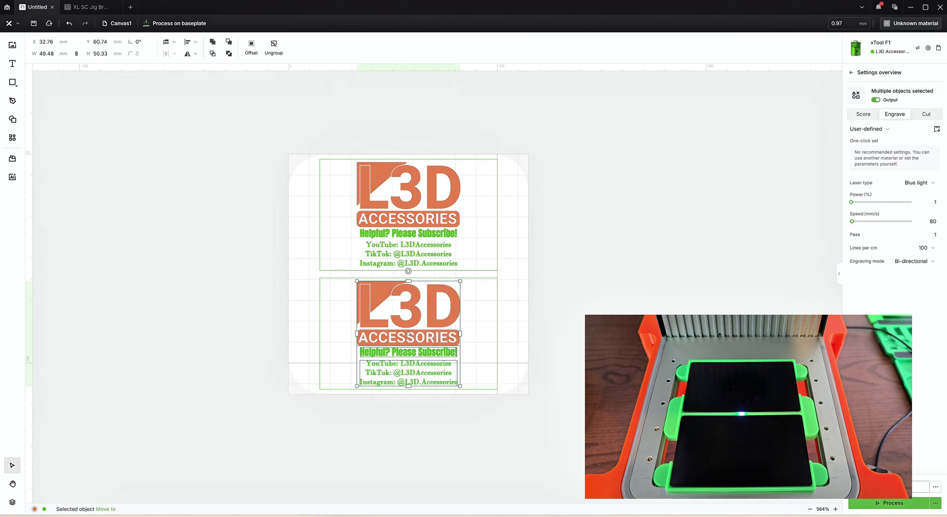
key("Escape")
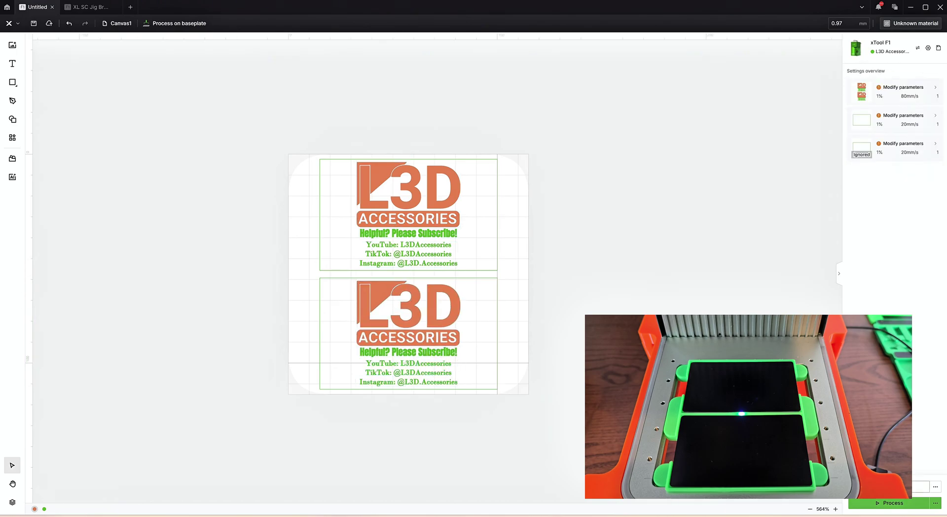
left_click(449, 366)
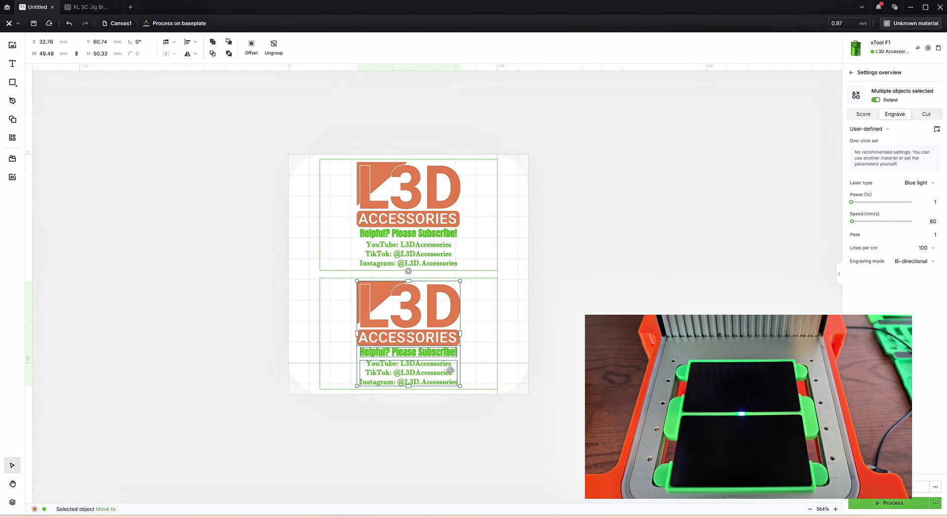
left_click(540, 357)
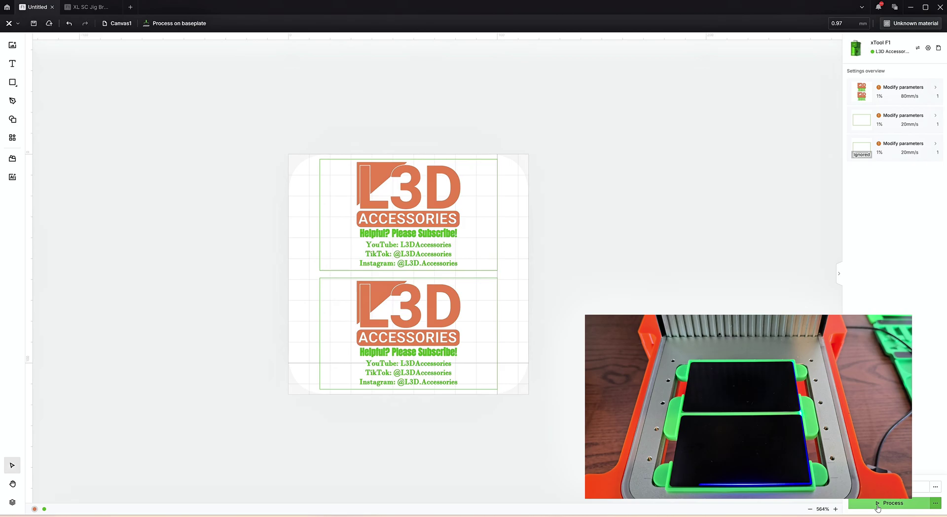
left_click(419, 222)
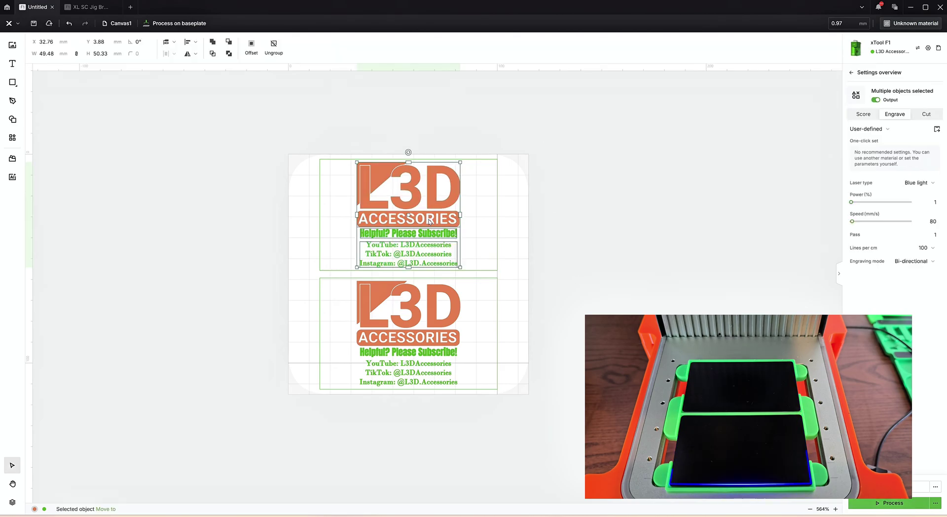
left_click(413, 296, "shift")
- Set the material to Black Metal Business Card
left_click(910, 23)
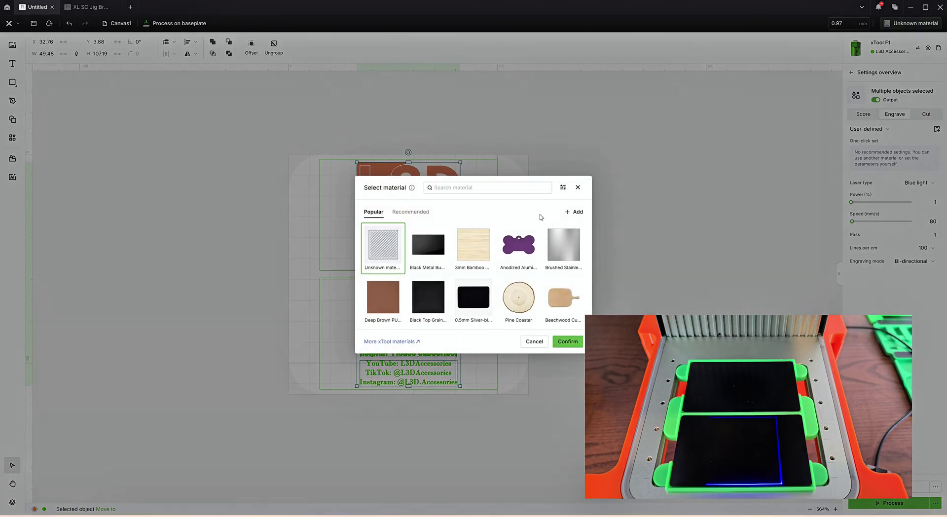
left_click(442, 240)
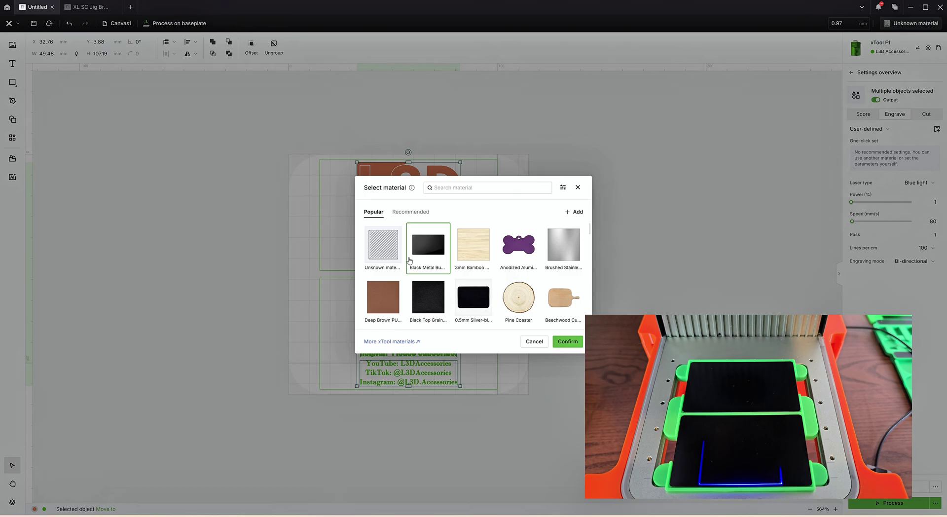
left_click(567, 341)
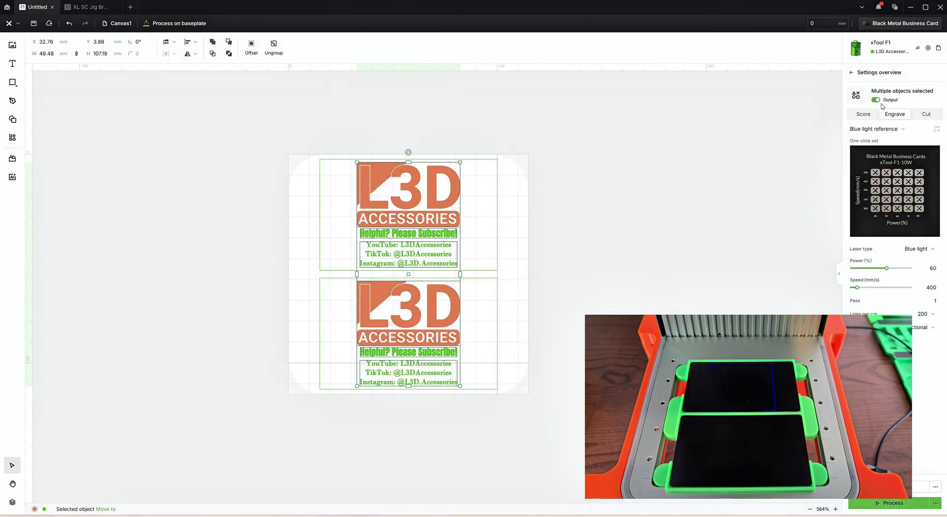
- Switch the logo engrave to IR at 100% power and 650 mm/s, then preview the job
left_click(878, 128)
left_click(872, 168)
left_click(895, 190)
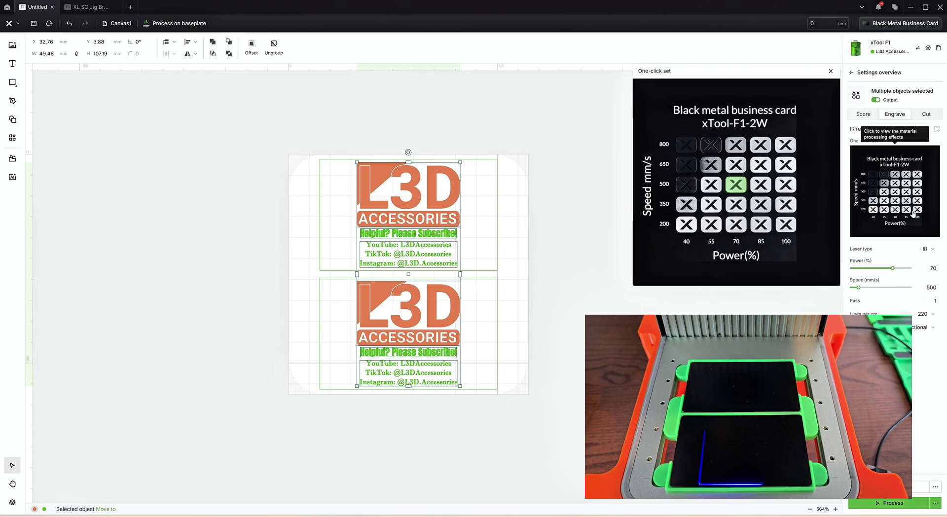
left_click(786, 142)
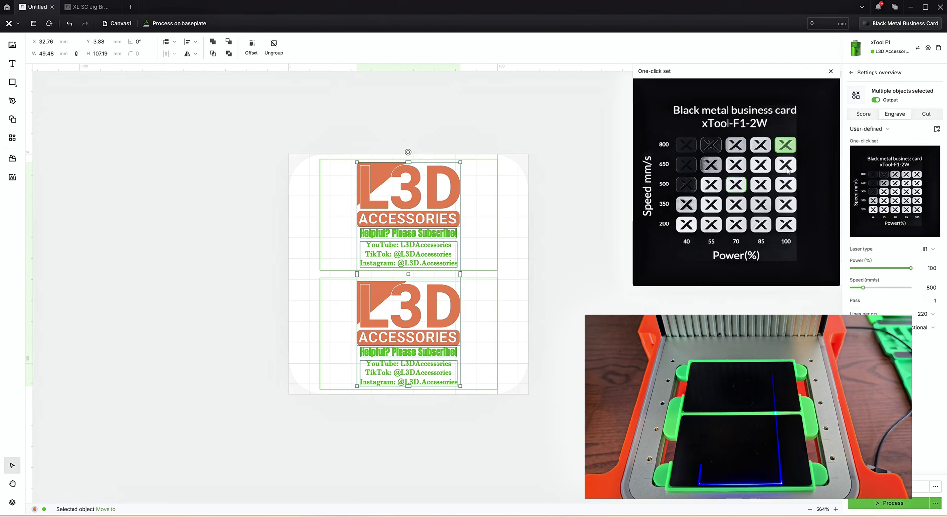
left_click(787, 167)
key("Escape")
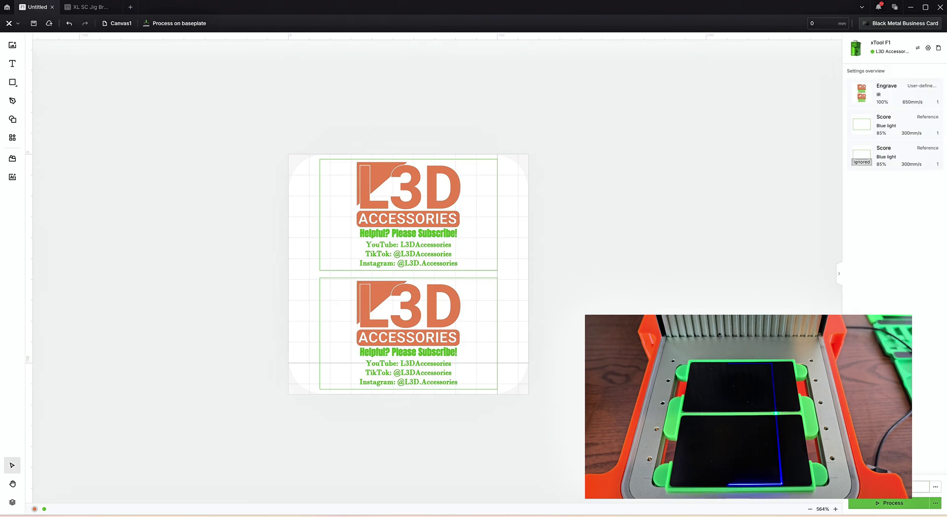
left_click(893, 503)
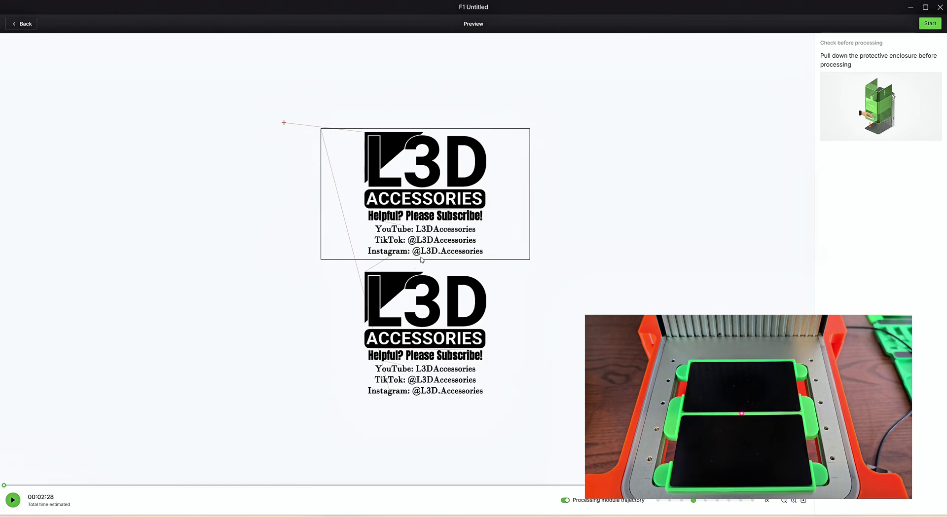
- Return to the design and set the outline rectangles' Score layer output to Ignored
left_click(22, 25)
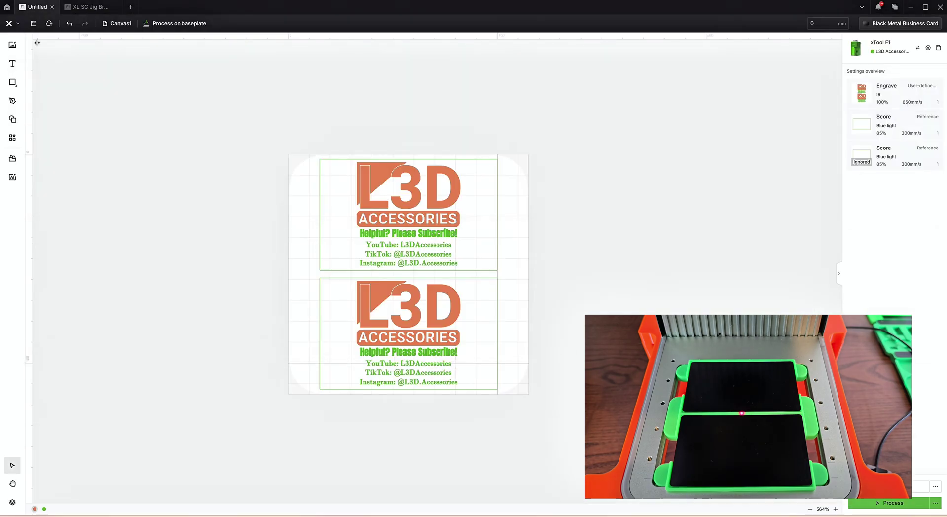
left_click(909, 123)
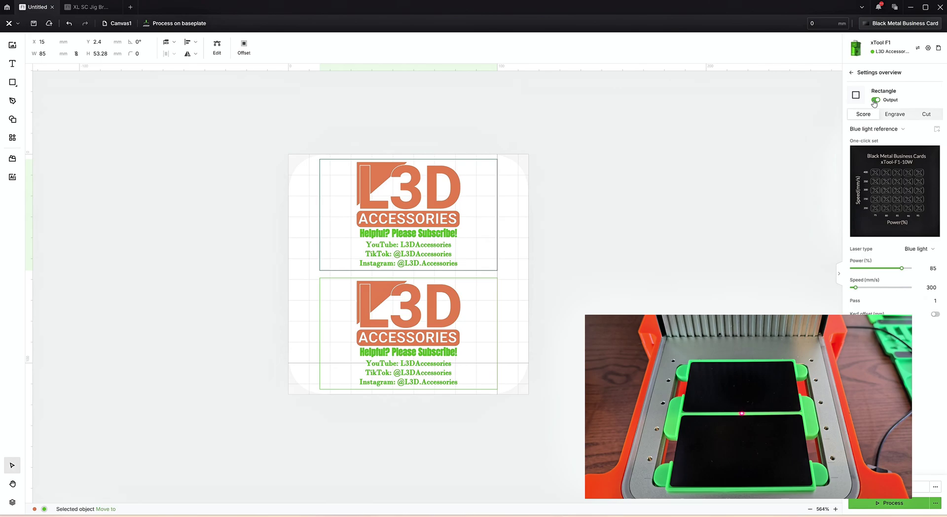
left_click(735, 161)
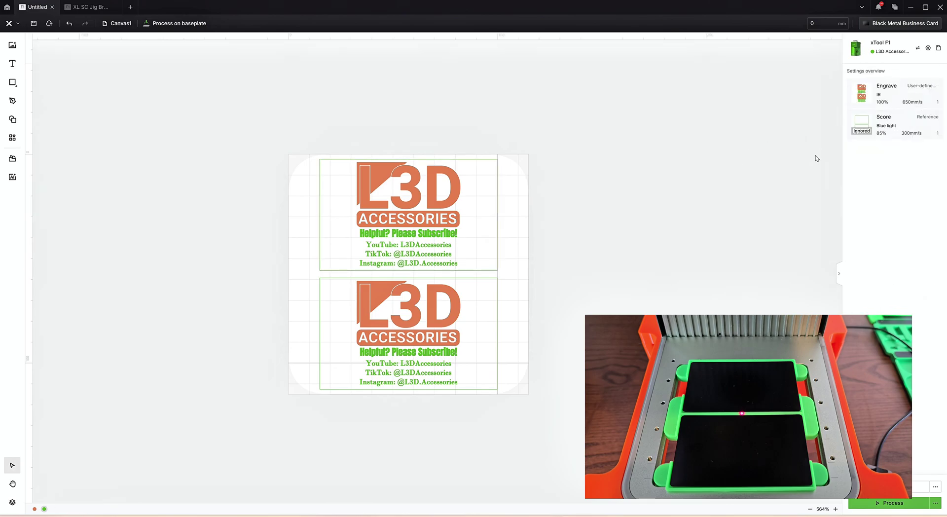
left_click(907, 124)
left_click(563, 214)
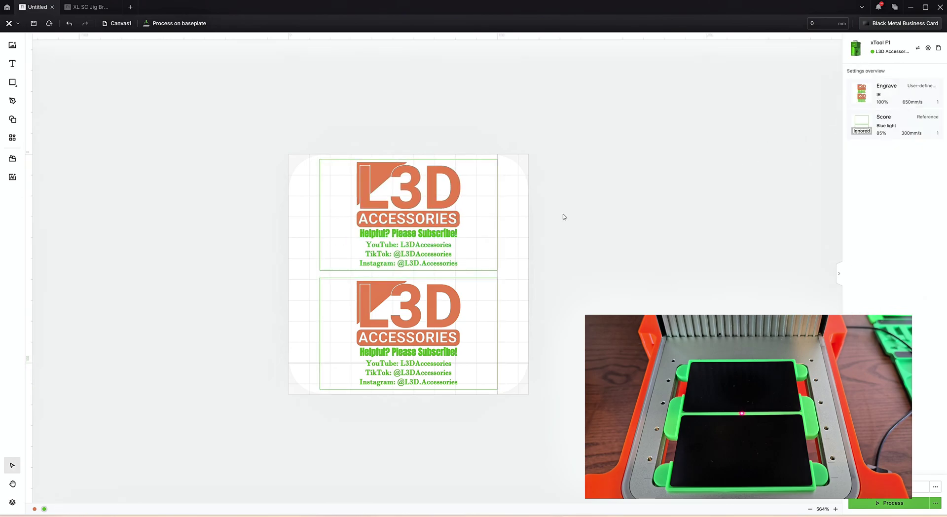
left_click(898, 121)
left_click(539, 228)
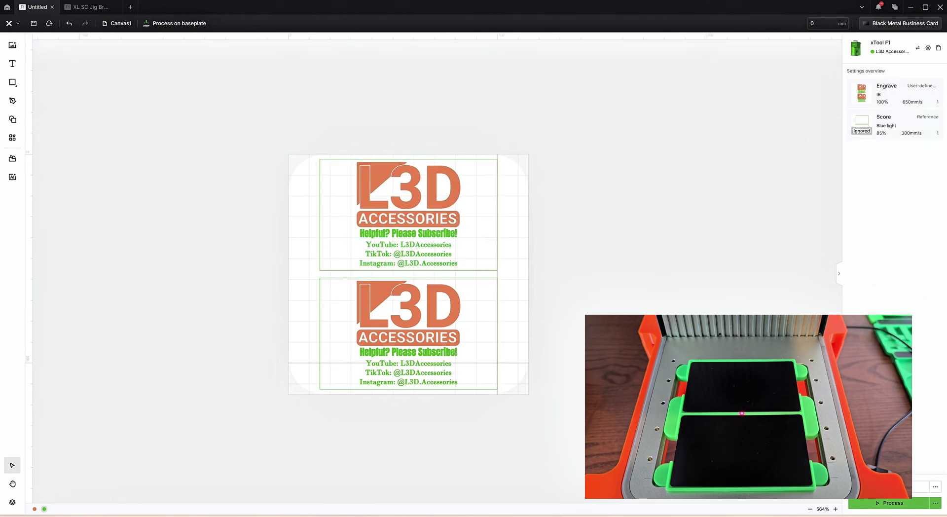
- Preview the two-logo engraving and start it on the xTool F1
left_click(870, 506)
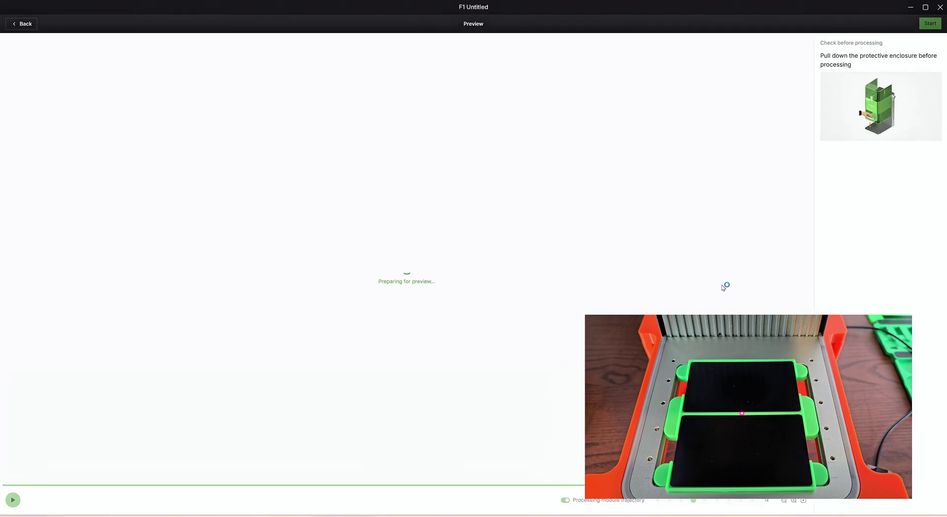
left_click(929, 24)
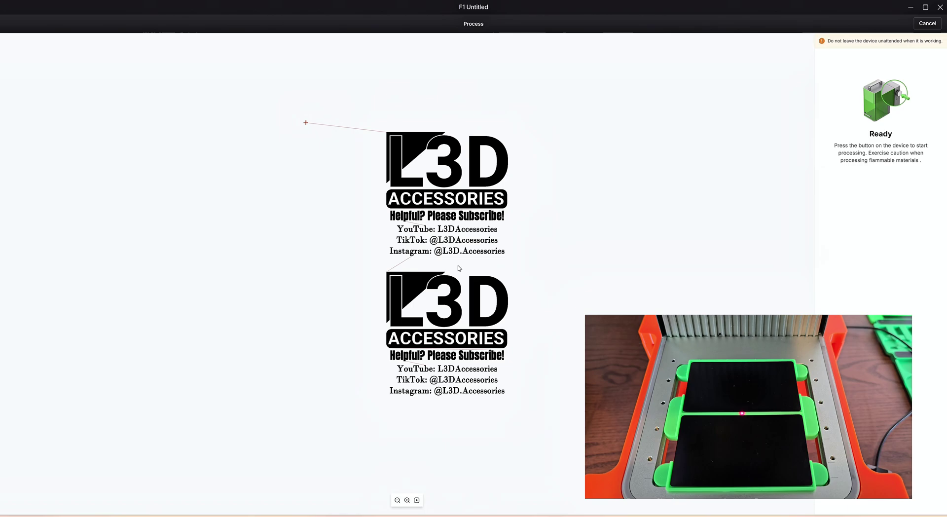